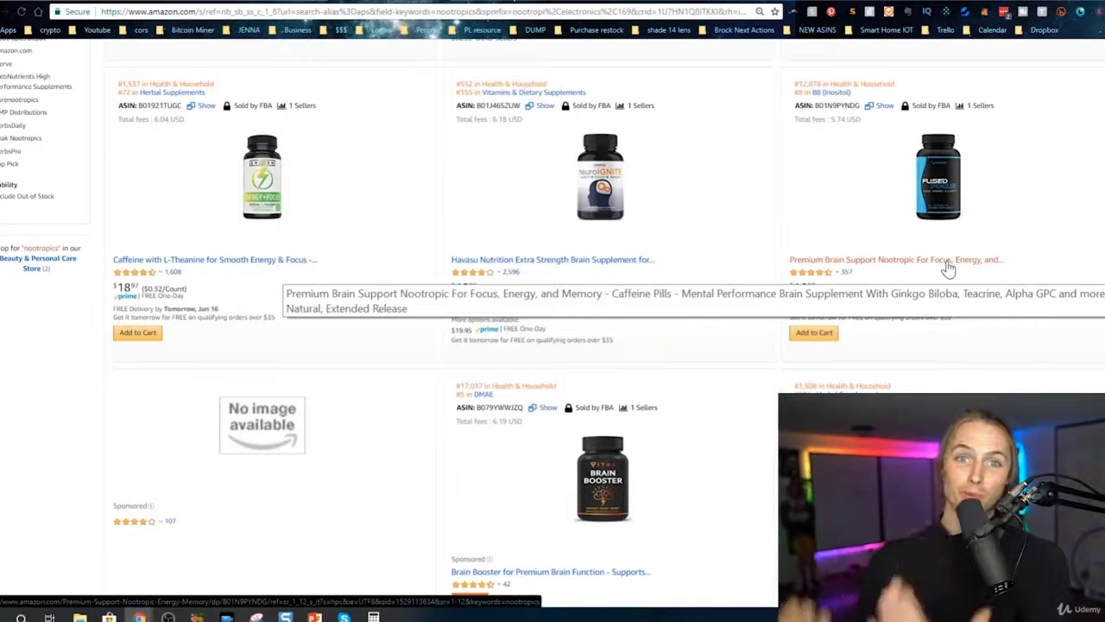
# Step: Look through the nootropics and silicone baking mat search results, comparing product variants, prices, sales ranks and review counts
pyautogui.scroll(-5, 948, 268)
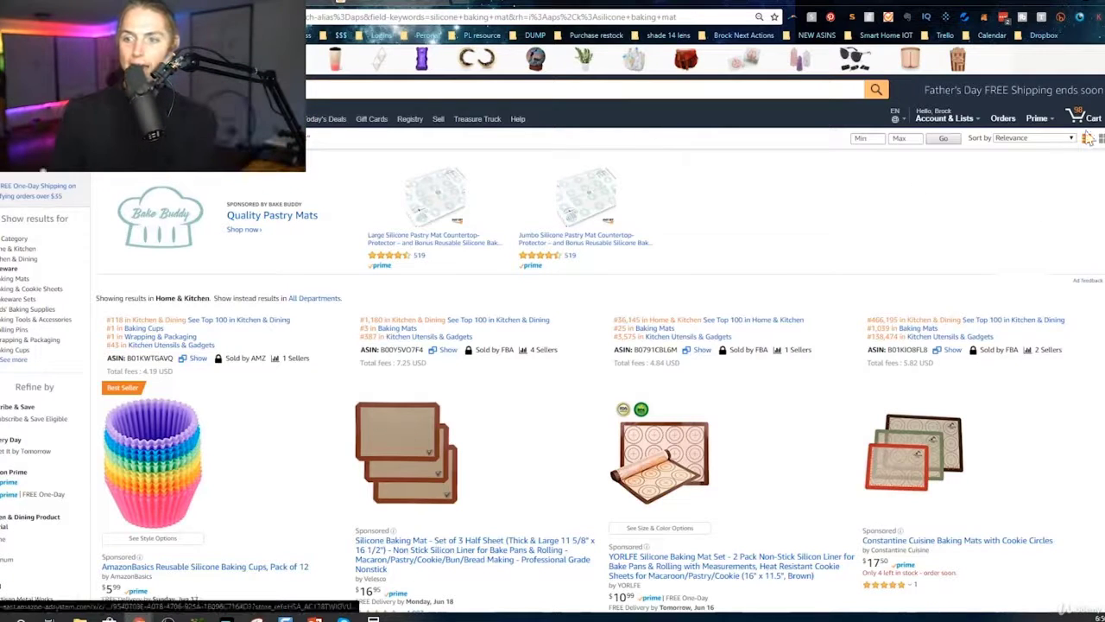
pyautogui.scroll(-3, 553, 346)
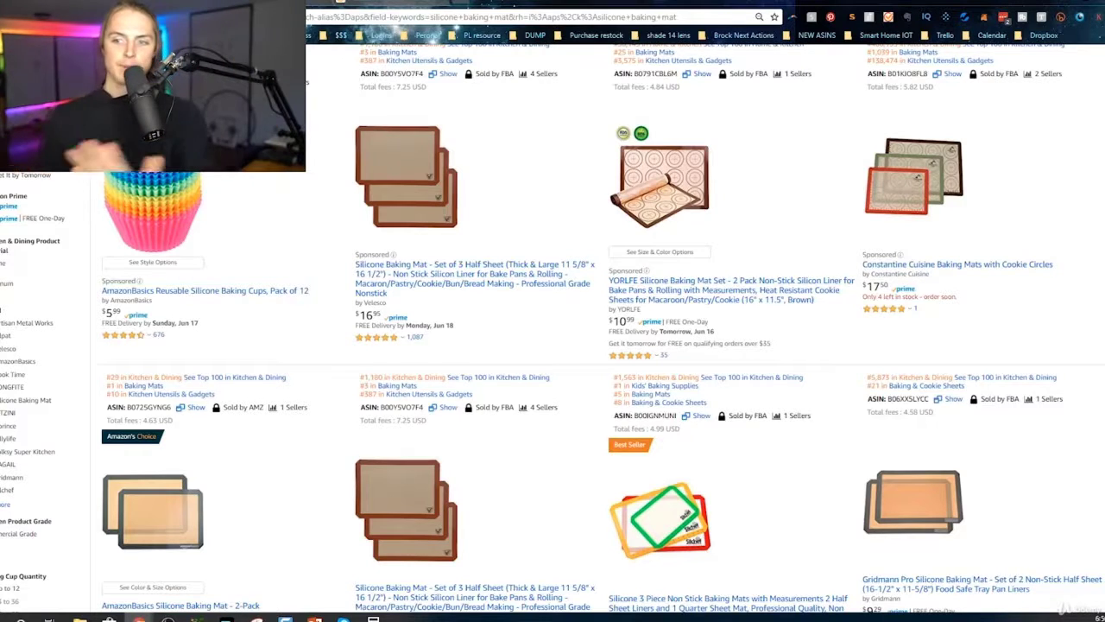
pyautogui.scroll(-2, 1073, 178)
pyautogui.scroll(-1, 553, 328)
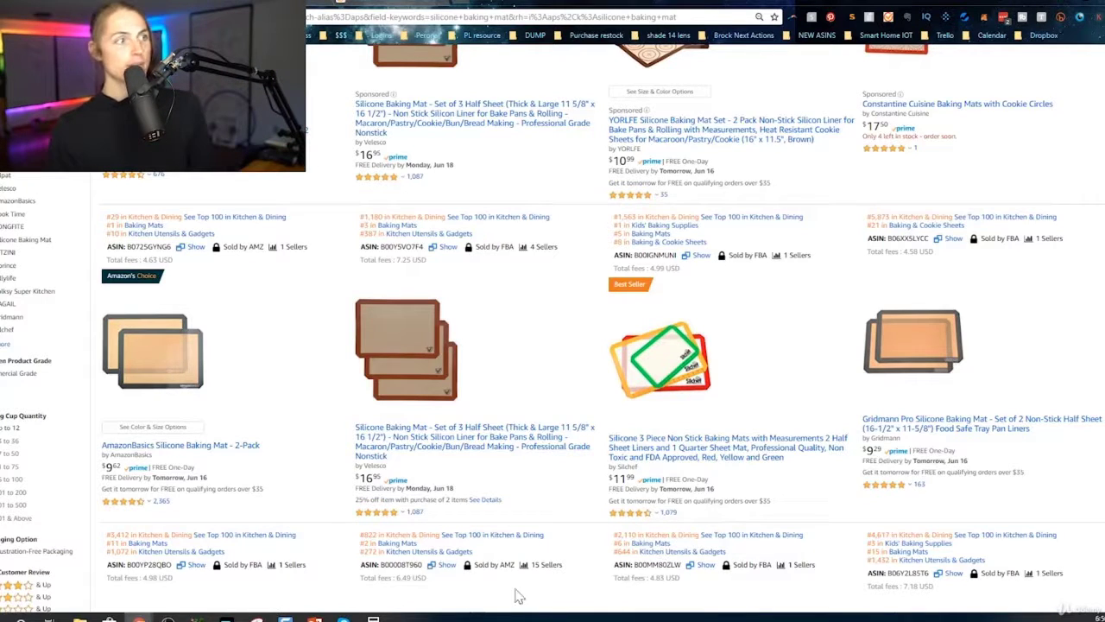
# Step: Switch to PowerPoint and dock its window with the Ways to Differentiate / Add Value slide beside the Amazon results
pyautogui.hotkey('alt', 'Tab')
pyautogui.press('super+Right')
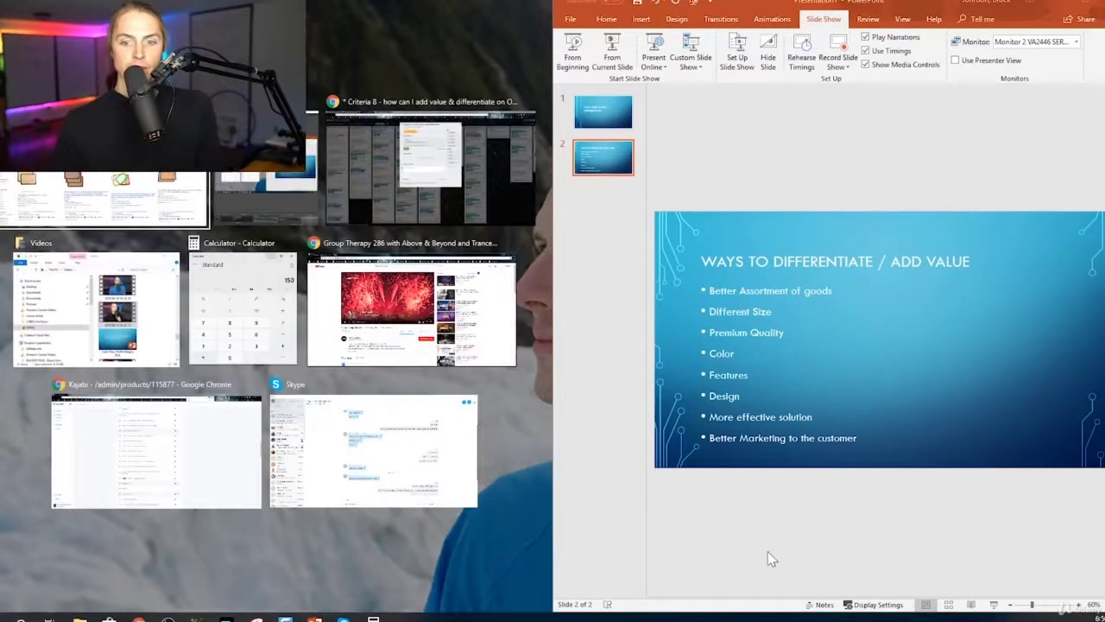
pyautogui.click(802, 533)
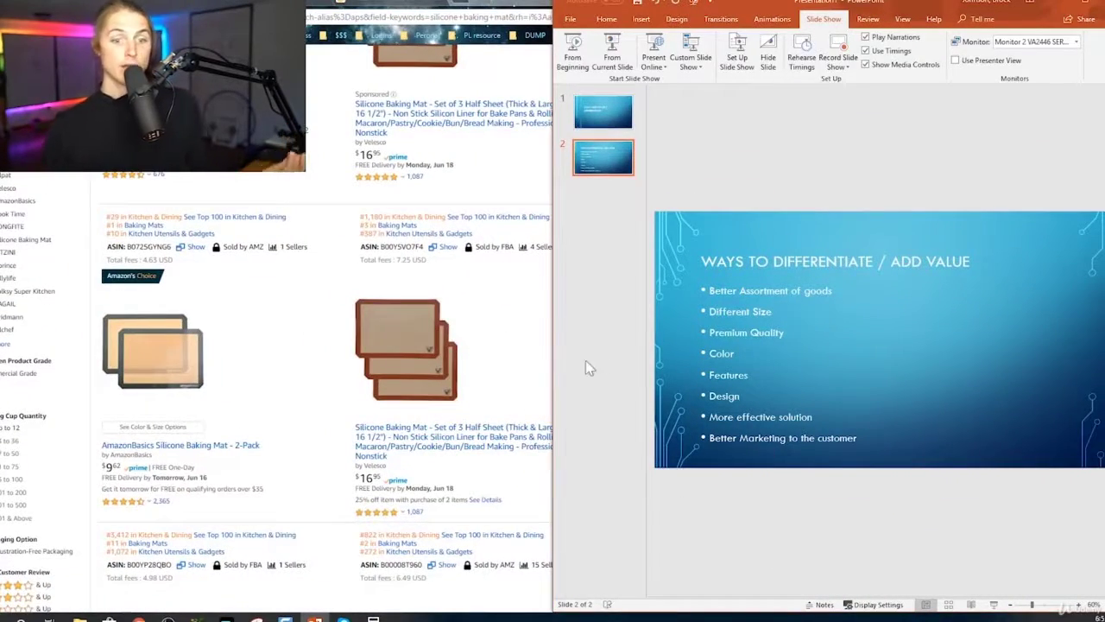
# Step: Return to the silicone baking mat results and examine how the listings differ in set size, colour, design and price
pyautogui.click(542, 370)
pyautogui.scroll(2, 855, 361)
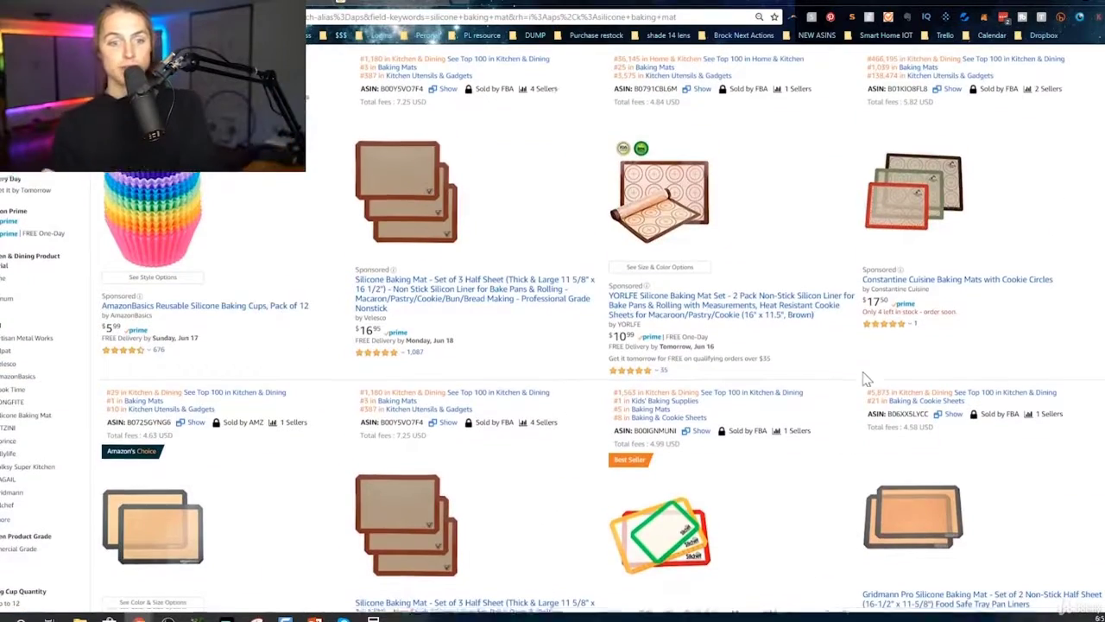
pyautogui.scroll(-5, 866, 371)
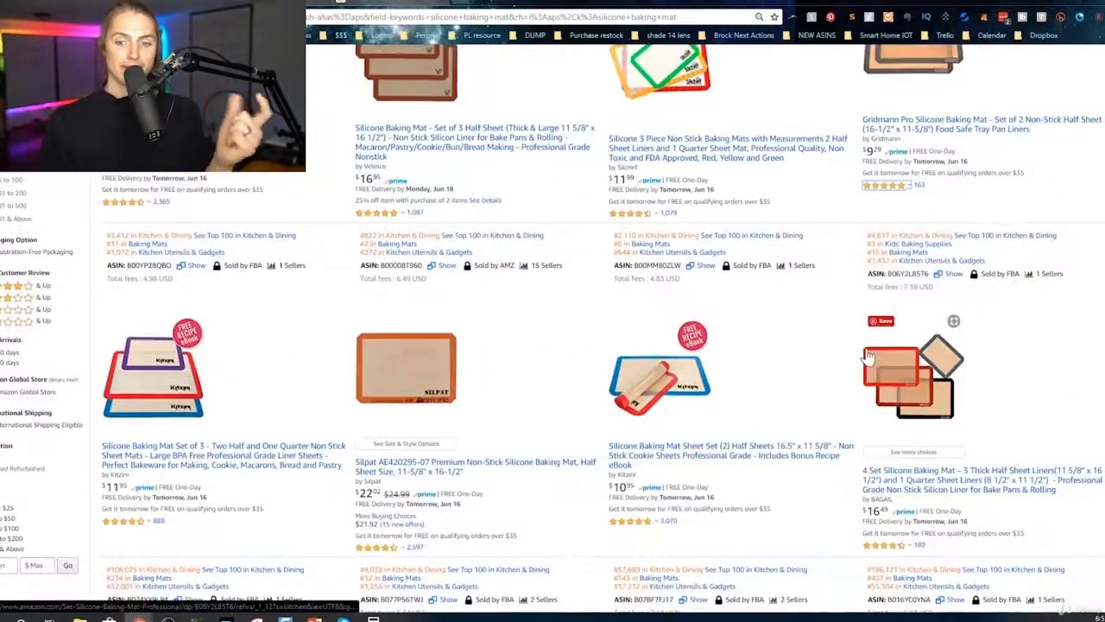
pyautogui.scroll(-2, 869, 358)
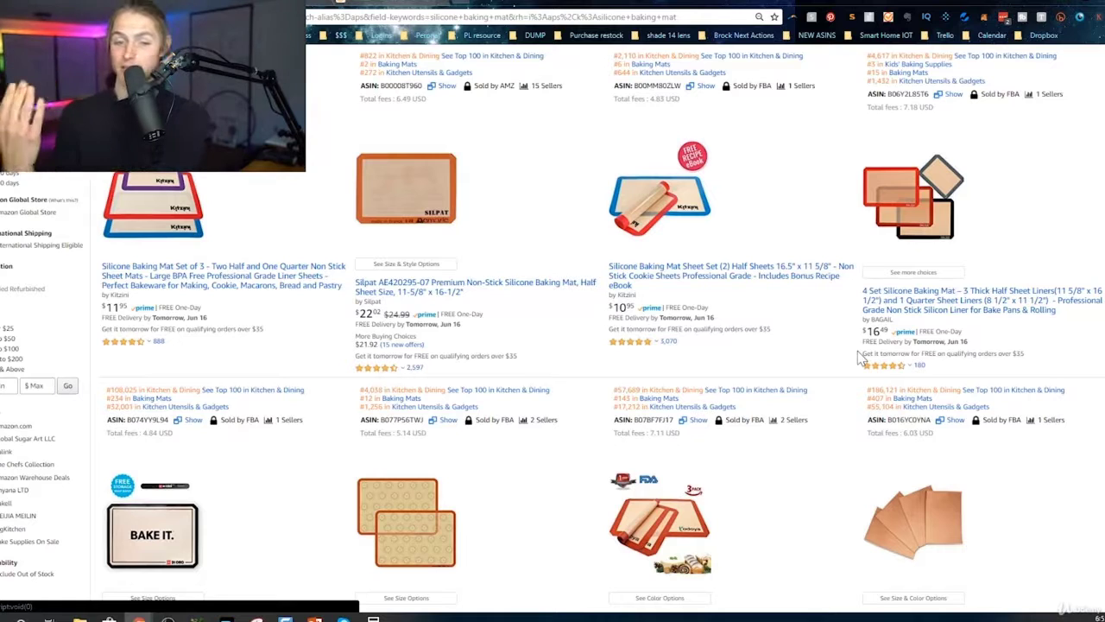
pyautogui.scroll(3, 833, 319)
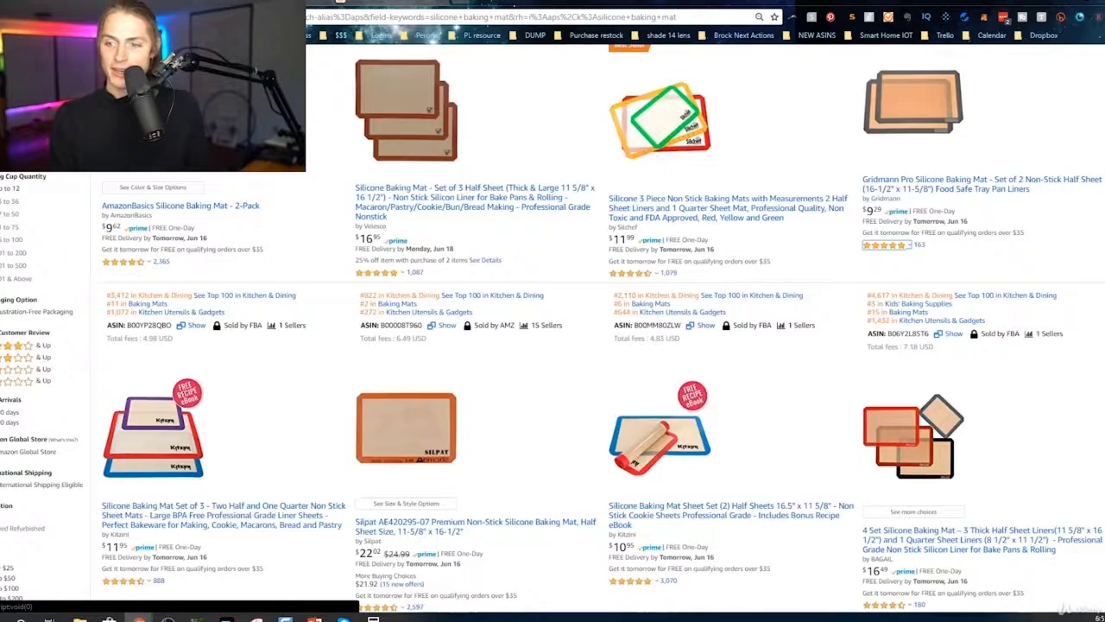
pyautogui.scroll(-1, 552, 328)
pyautogui.scroll(-7, 552, 329)
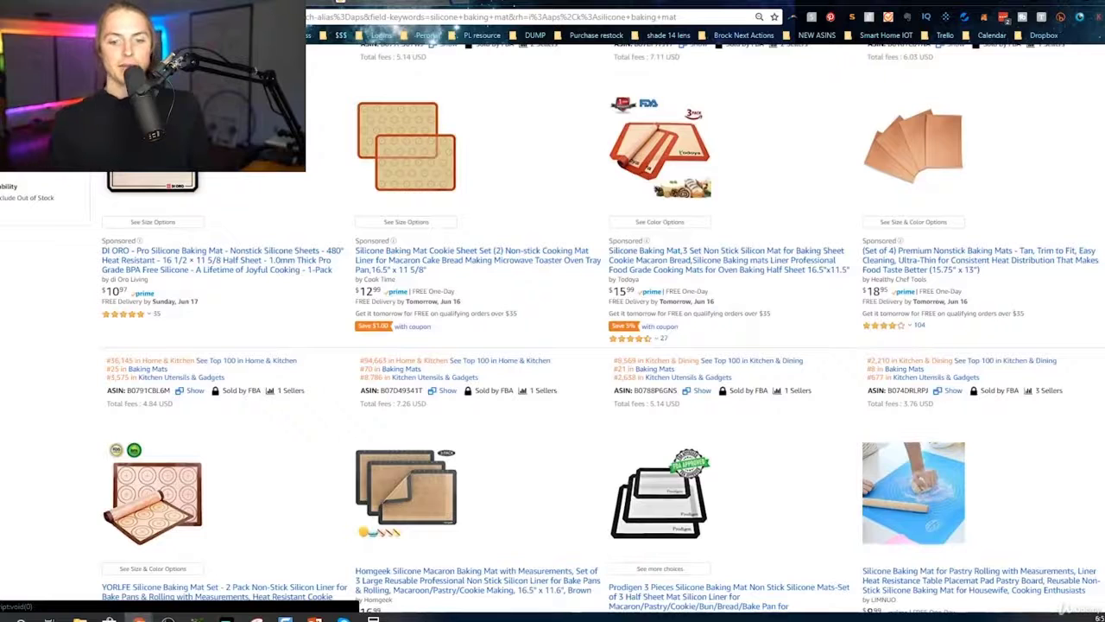
pyautogui.scroll(-3, 865, 315)
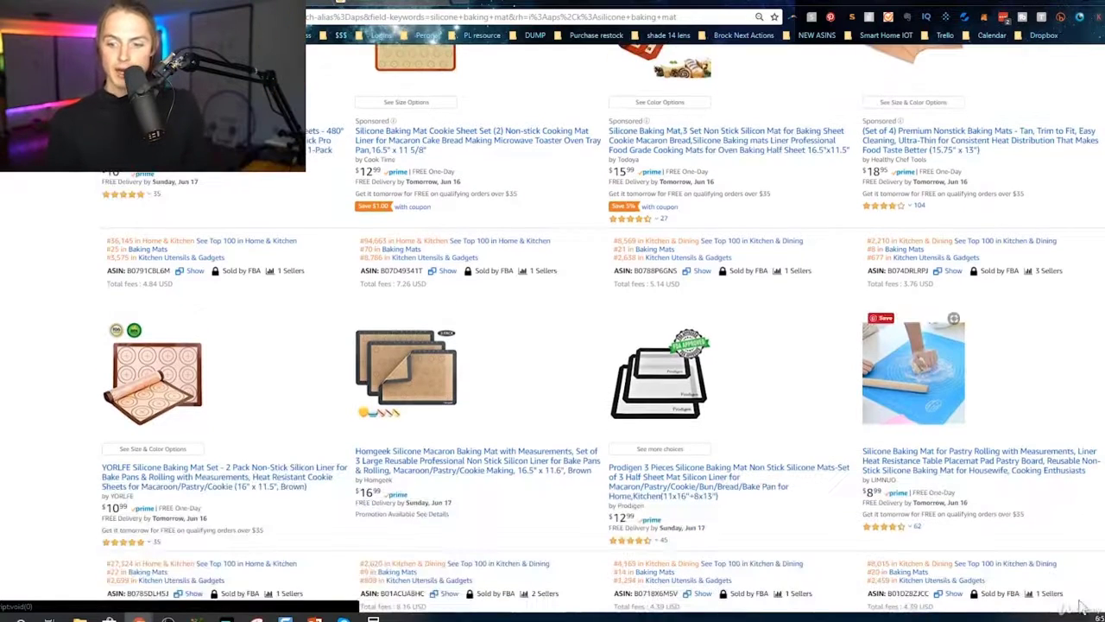
pyautogui.scroll(-1, 984, 462)
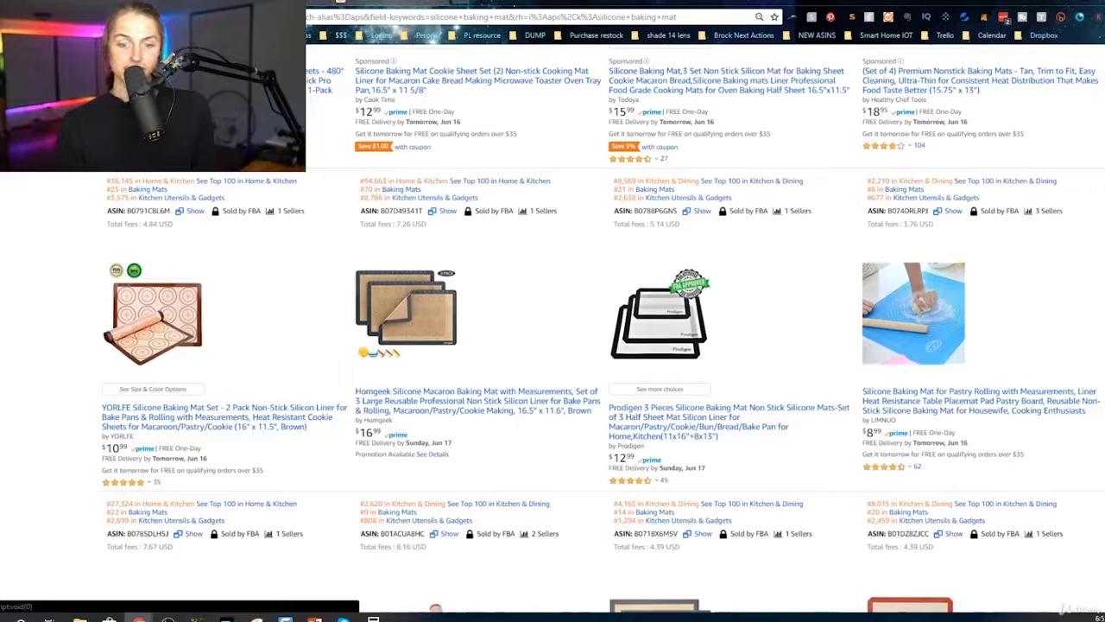
pyautogui.scroll(-5, 225, 509)
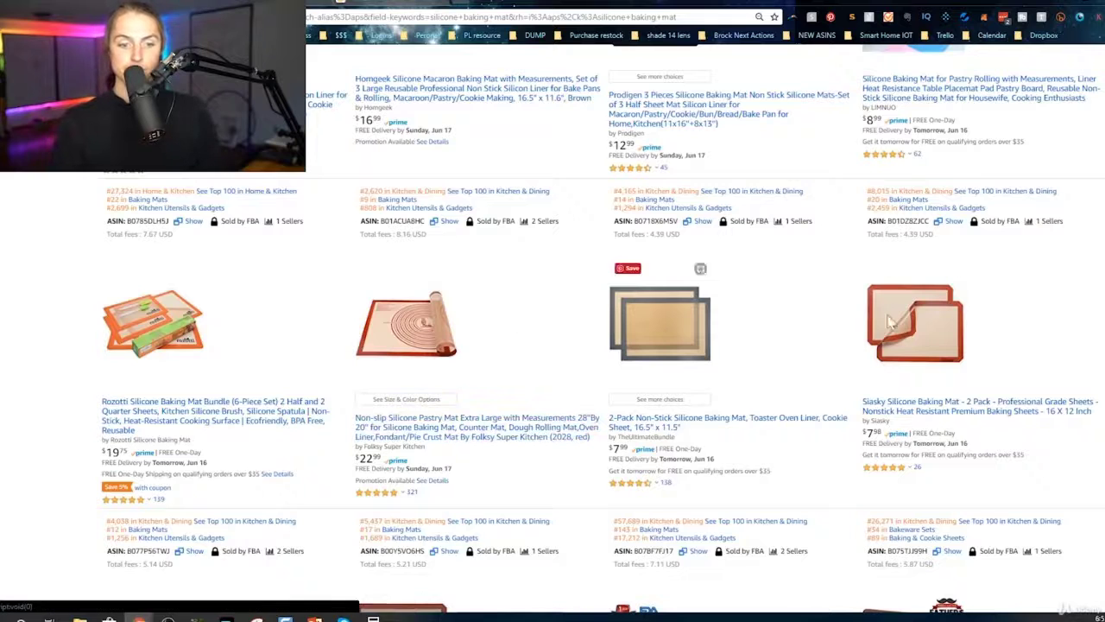
# Step: Switch to PowerPoint and review the Ways to Differentiate / Add Value slide, highlighting the word Marketing in the final bullet
pyautogui.click(314, 617)
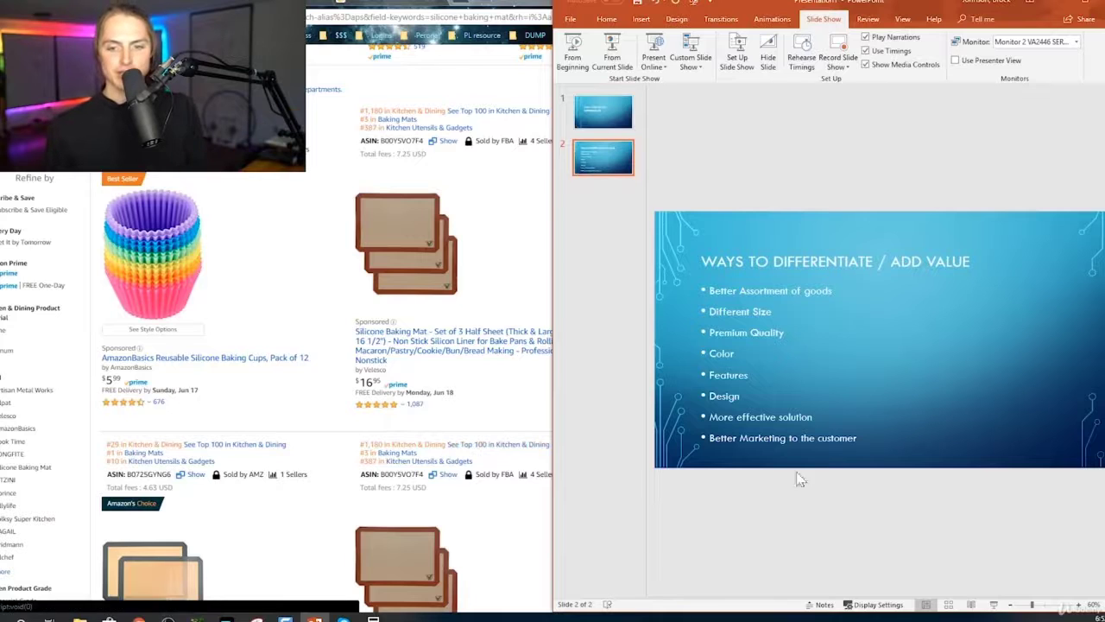
pyautogui.click(740, 395)
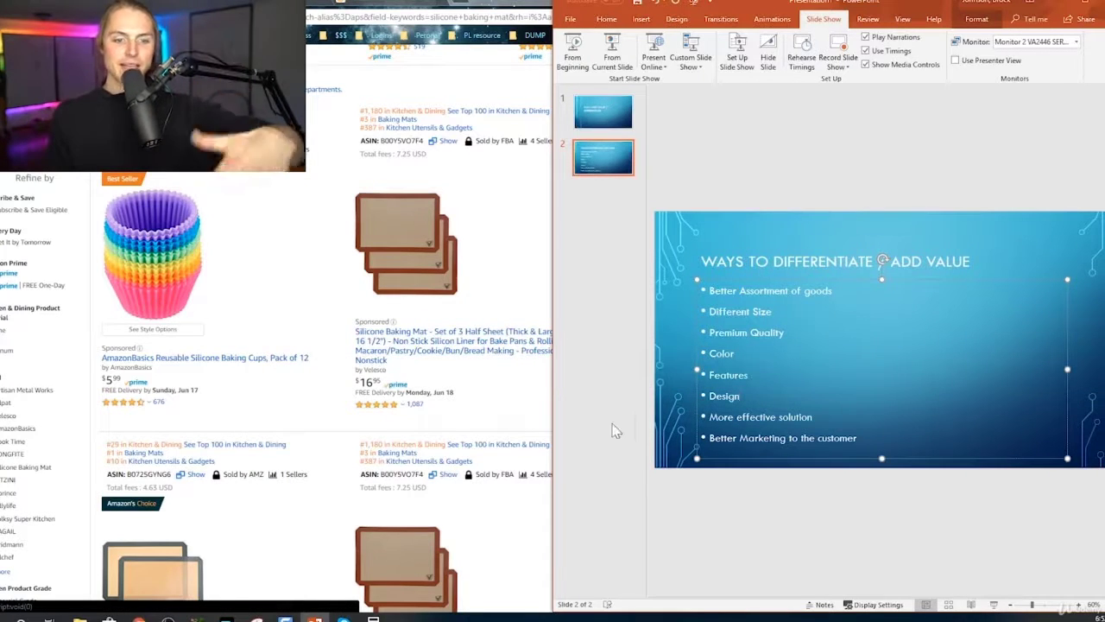
pyautogui.doubleClick(759, 437)
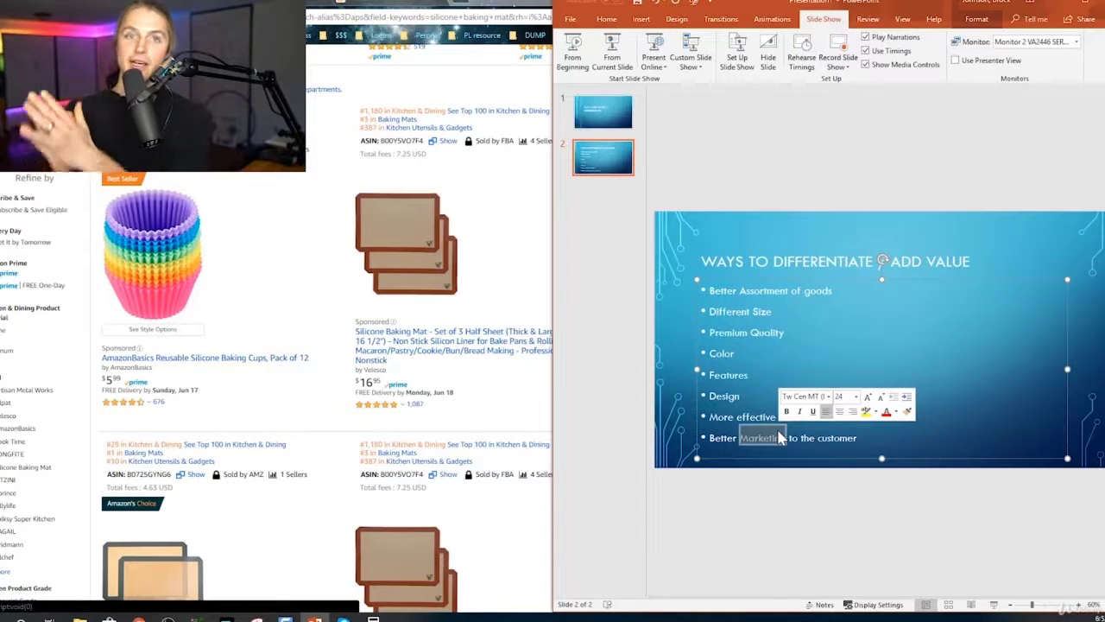
pyautogui.click(811, 494)
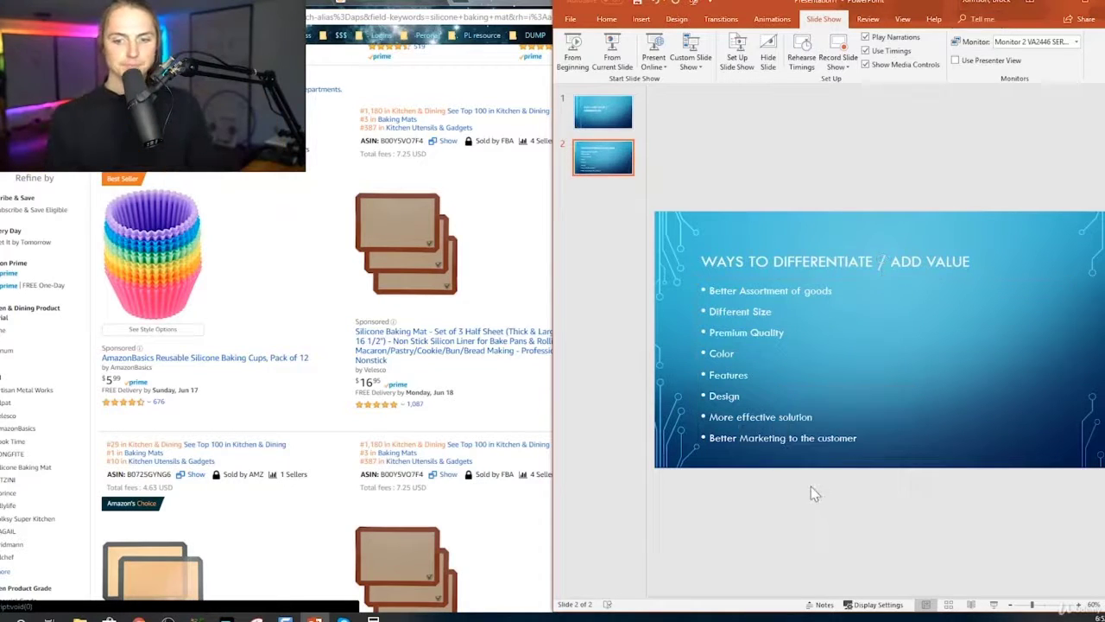
# Step: Put PowerPoint away and check the remaining silicone baking mat listings for ratings, bundle contents and signs of differentiation
pyautogui.click(1033, 3)
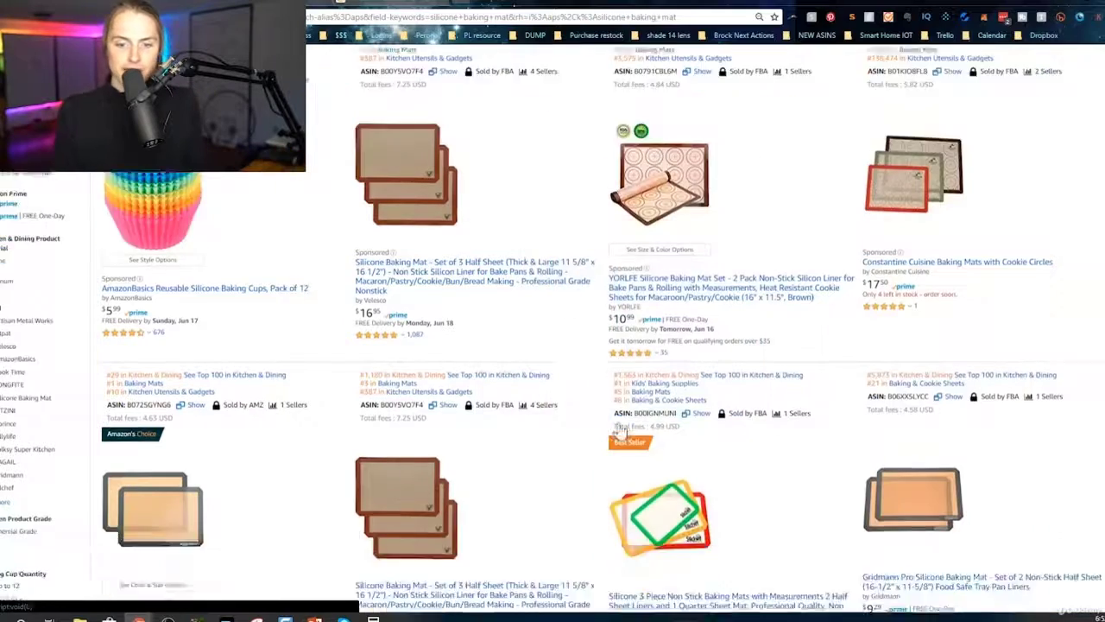
pyautogui.scroll(-3, 616, 432)
pyautogui.scroll(-10, 616, 432)
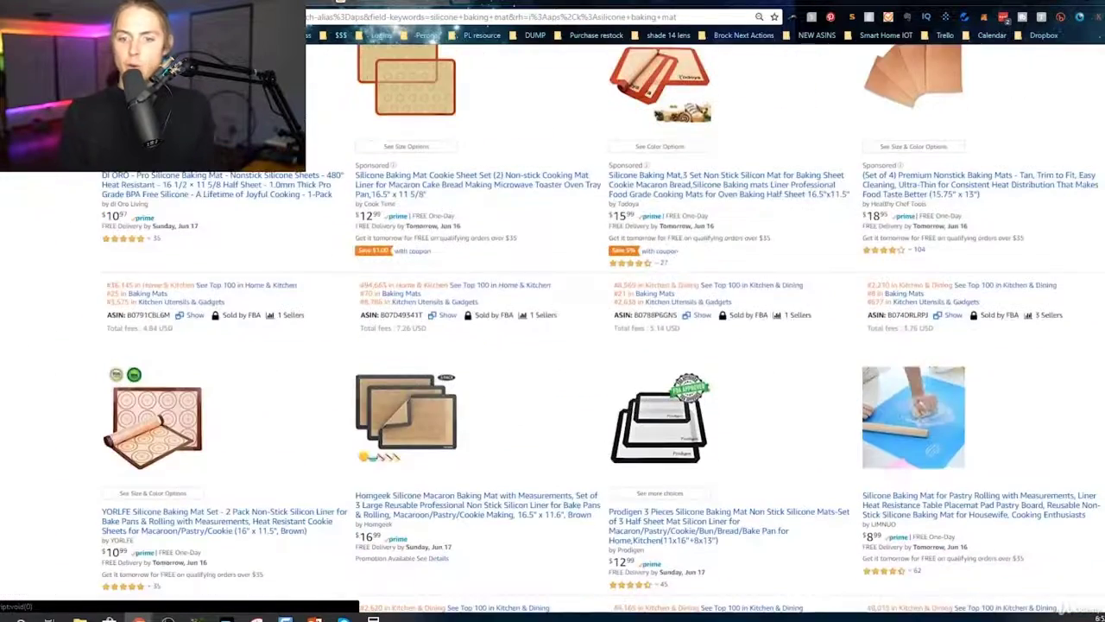
pyautogui.scroll(-3, 769, 349)
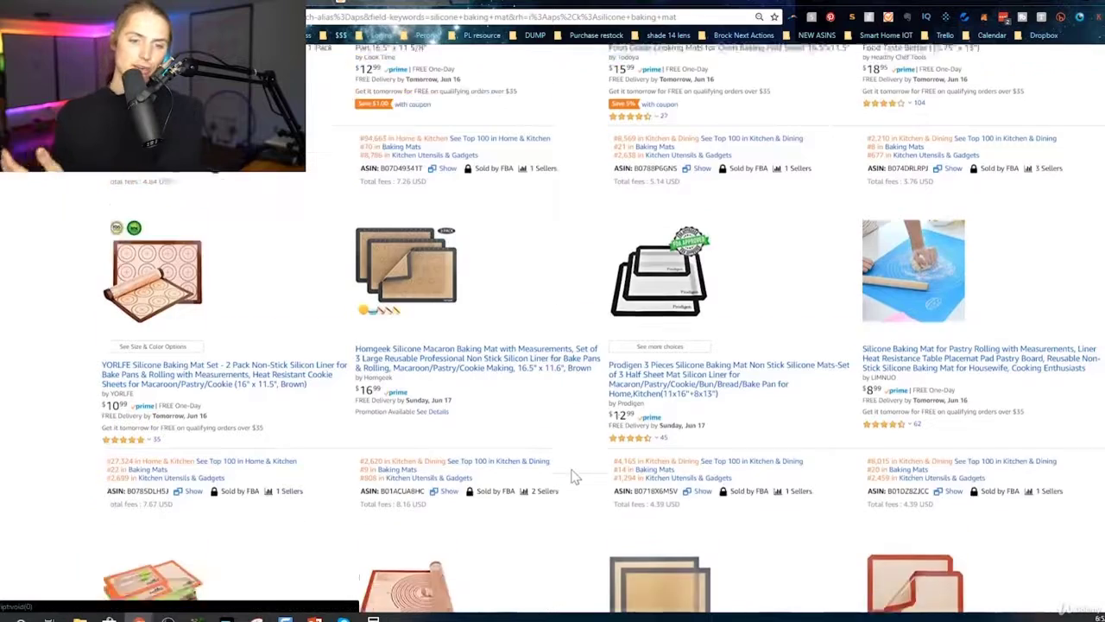
pyautogui.scroll(-1, 602, 467)
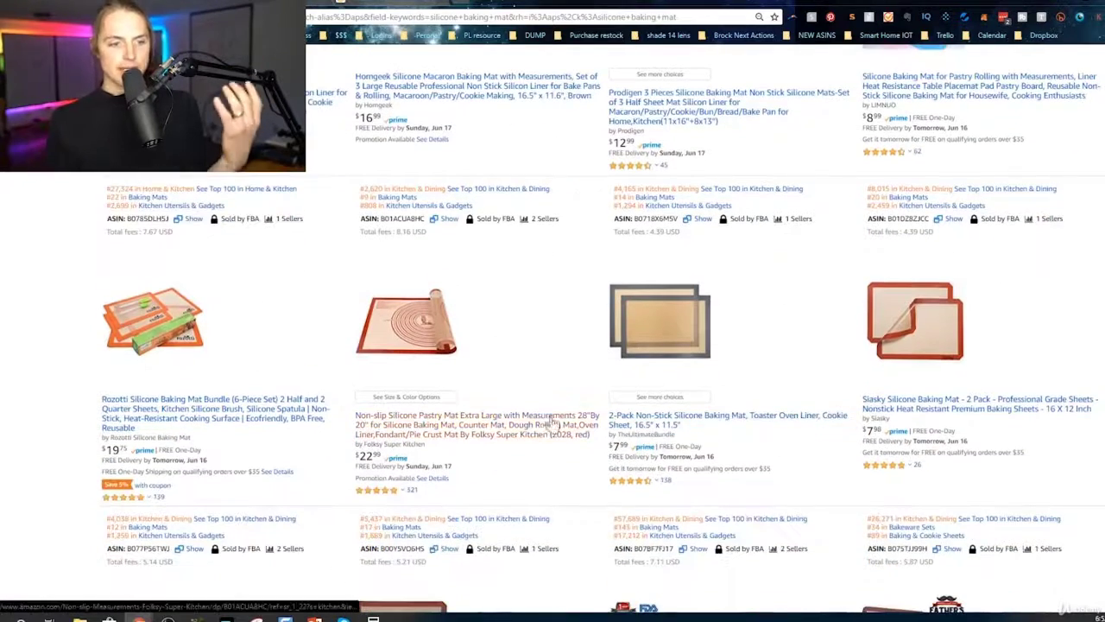
pyautogui.scroll(-1, 602, 467)
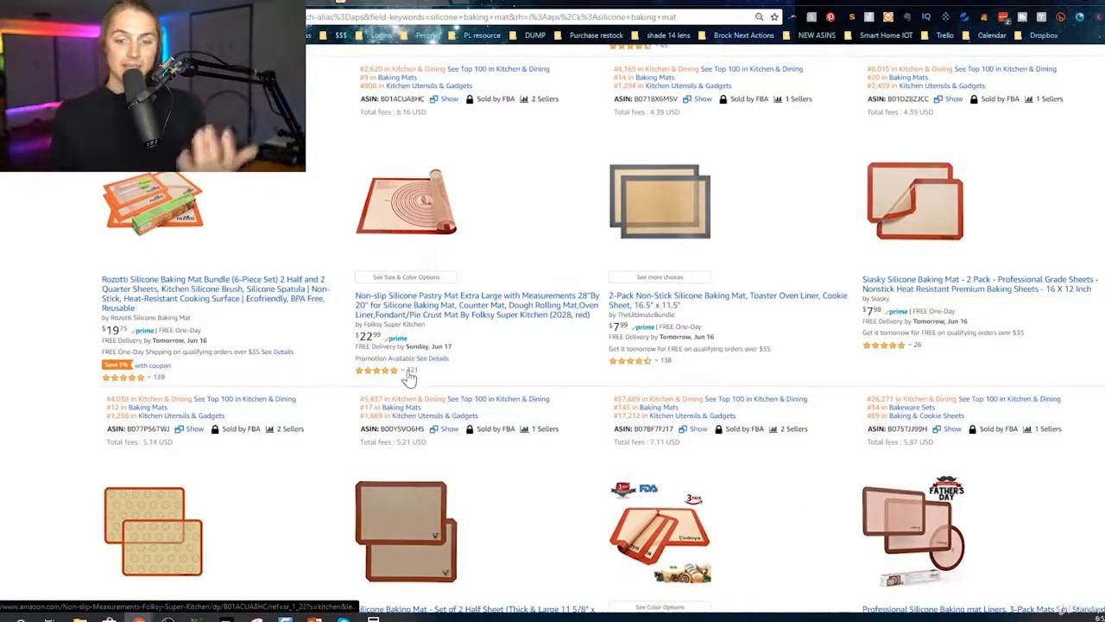
pyautogui.scroll(-2, 601, 389)
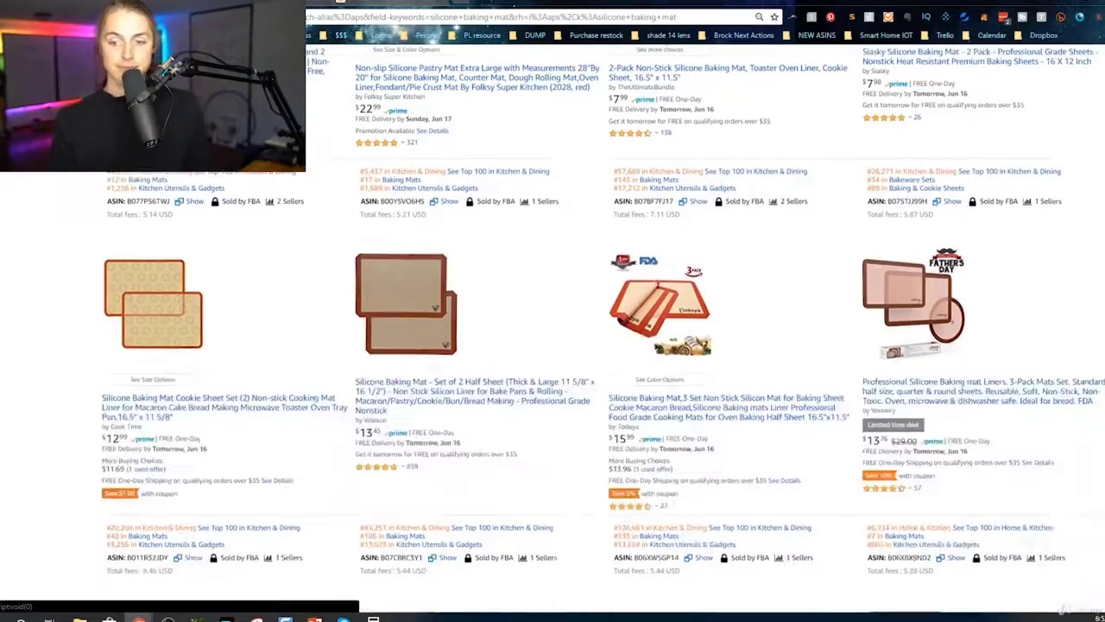
pyautogui.scroll(15, 602, 388)
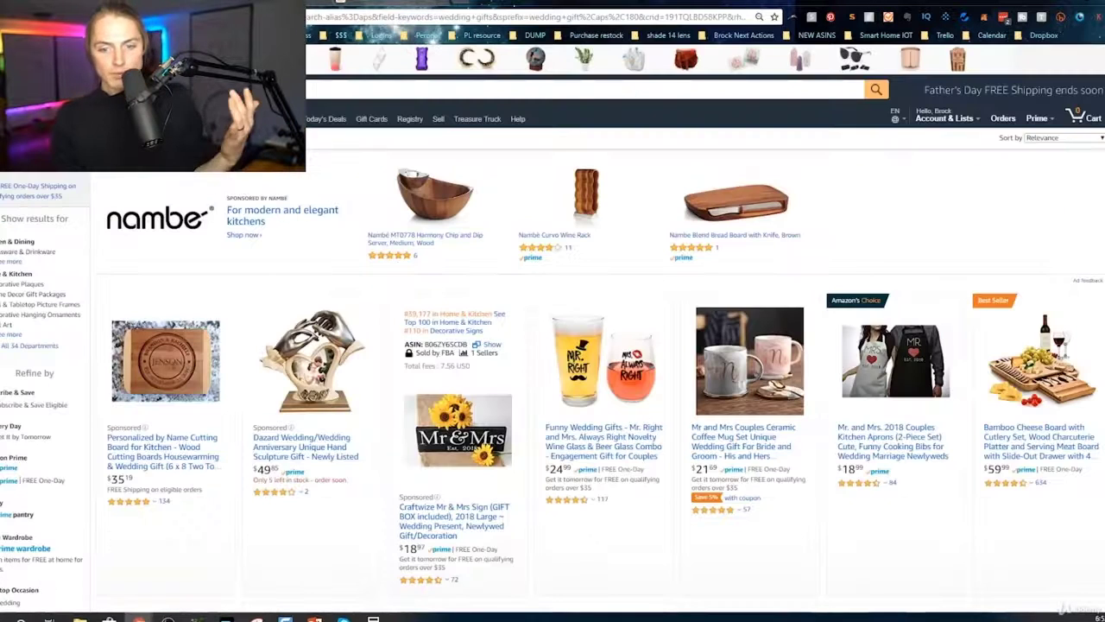
# Step: Zoom out the wedding gifts results page by two levels and examine the variety of products, prices and sales ranks
pyautogui.hotkey('ctrl', '-')
pyautogui.hotkey('ctrl', '-')
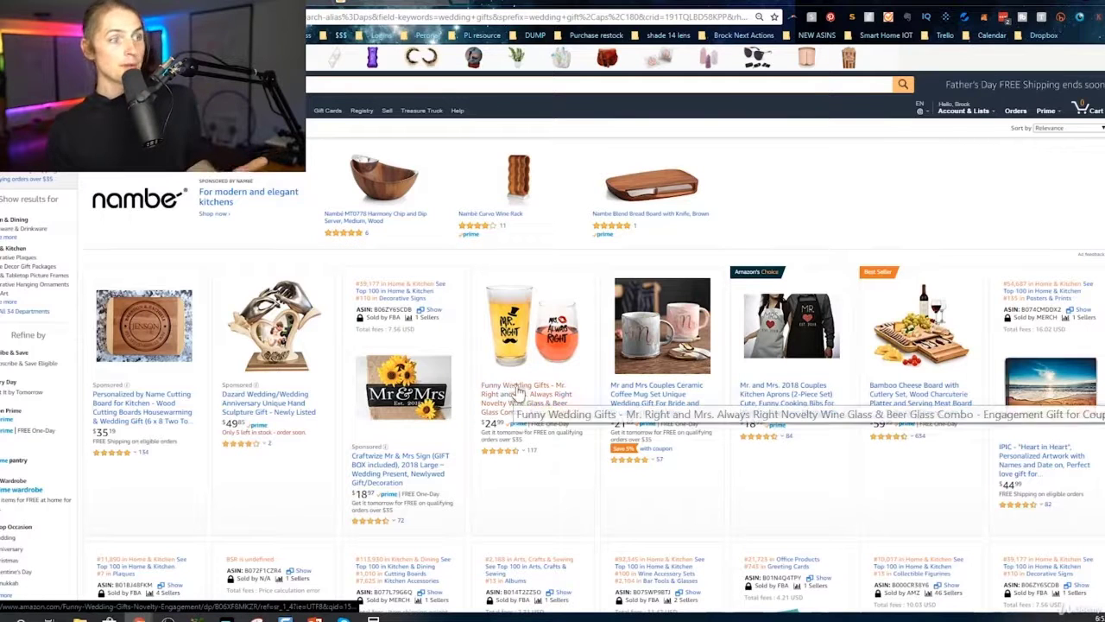
pyautogui.scroll(-1, 765, 384)
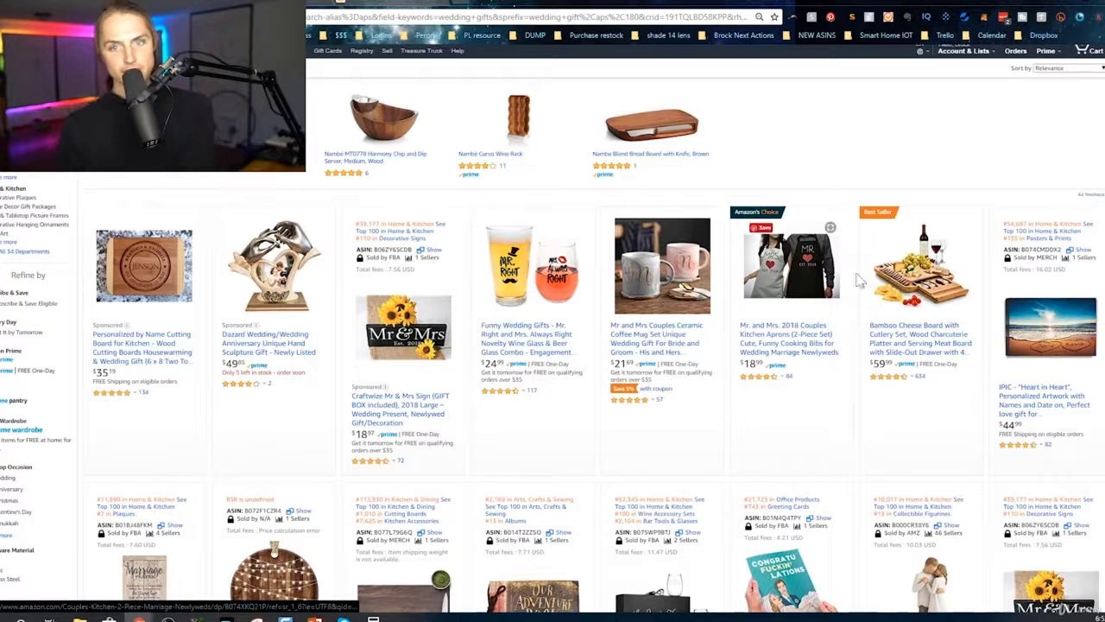
pyautogui.scroll(-2, 553, 345)
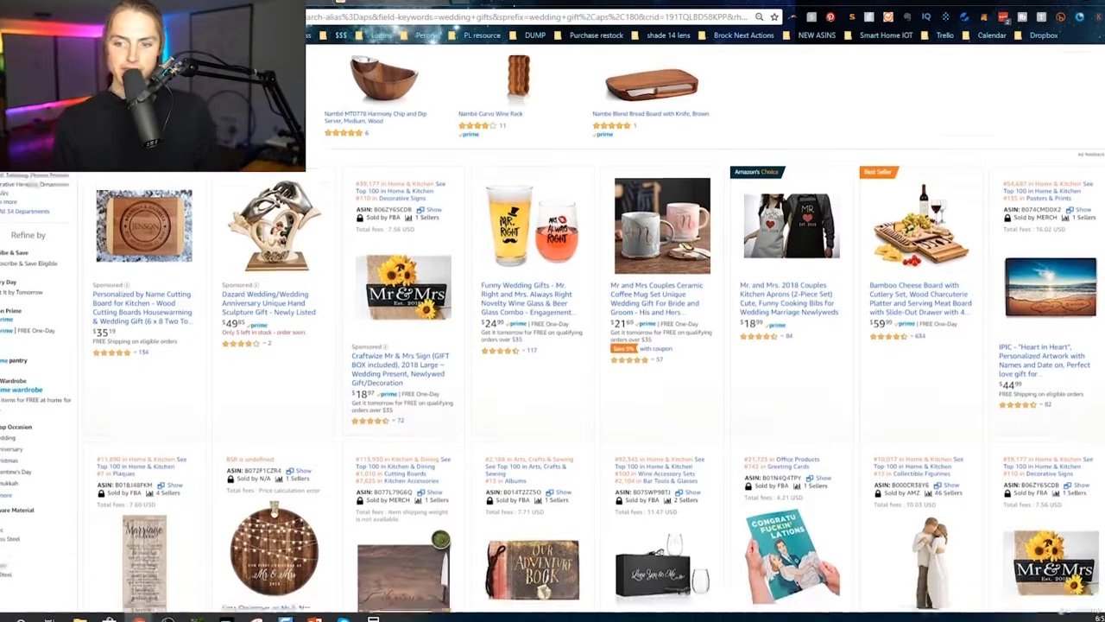
pyautogui.scroll(-1, 552, 346)
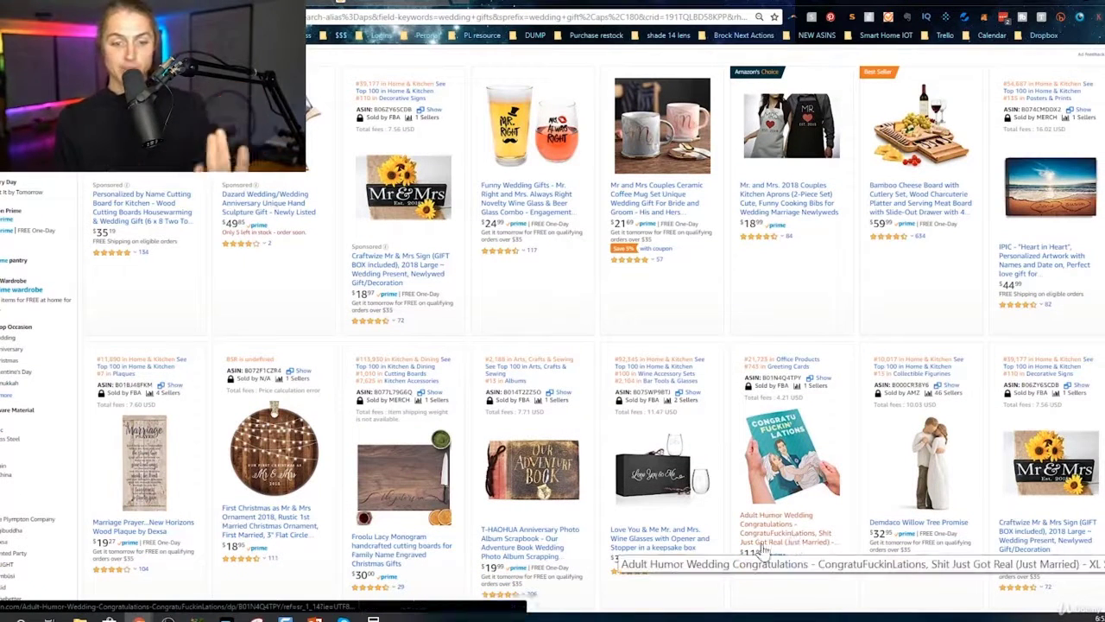
pyautogui.scroll(-5, 251, 557)
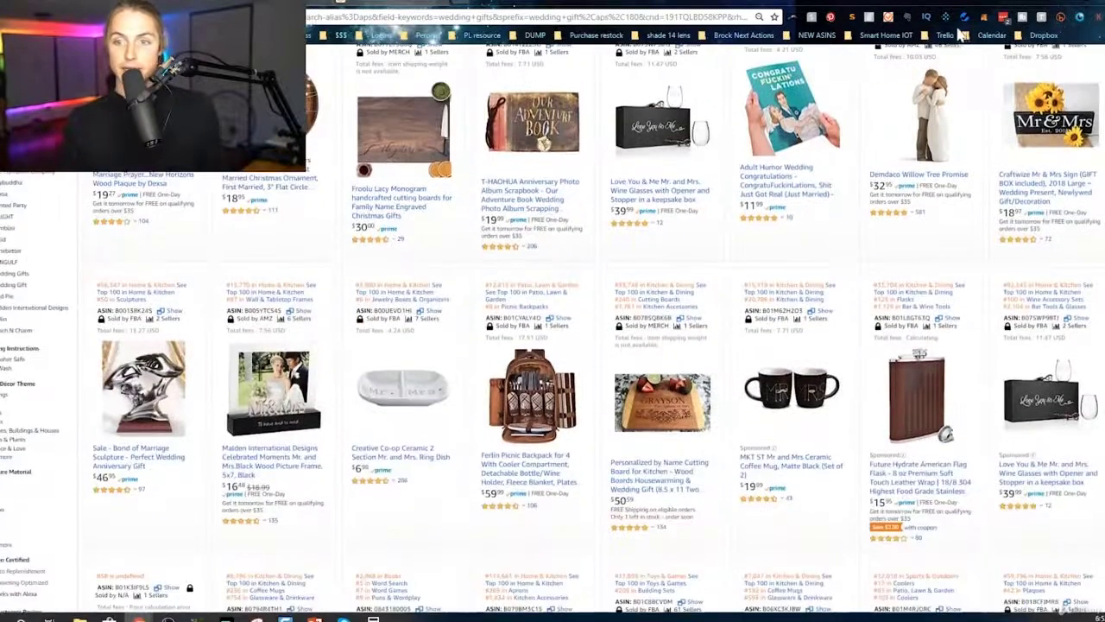
# Step: View the Viral Launch analysis for wedding gifts, close it, and look over the first rows of listings again
pyautogui.click(945, 20)
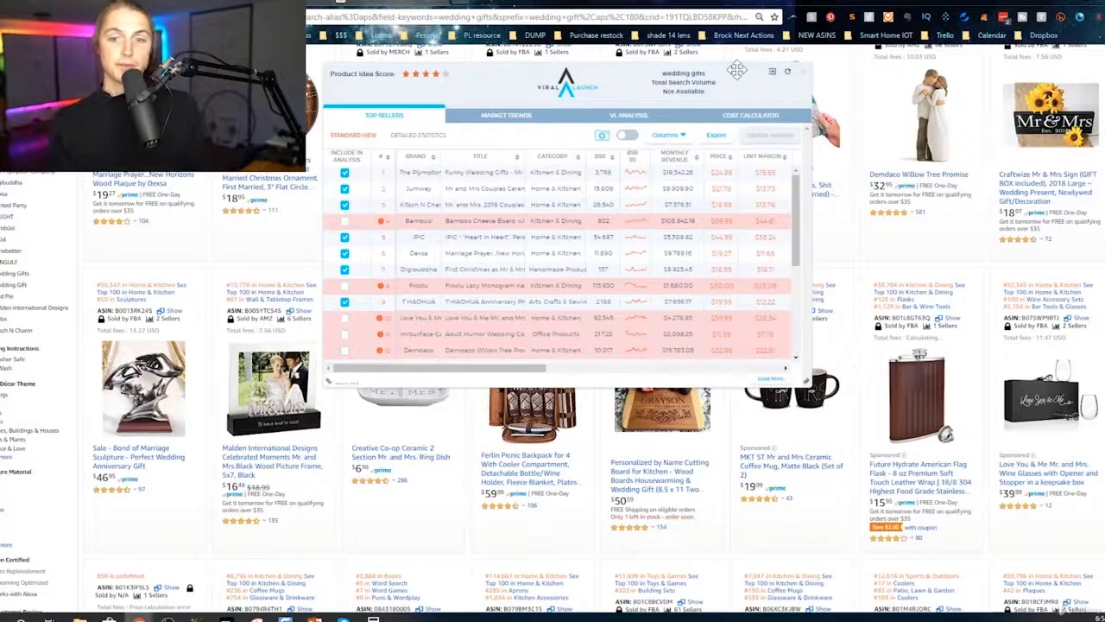
pyautogui.click(803, 78)
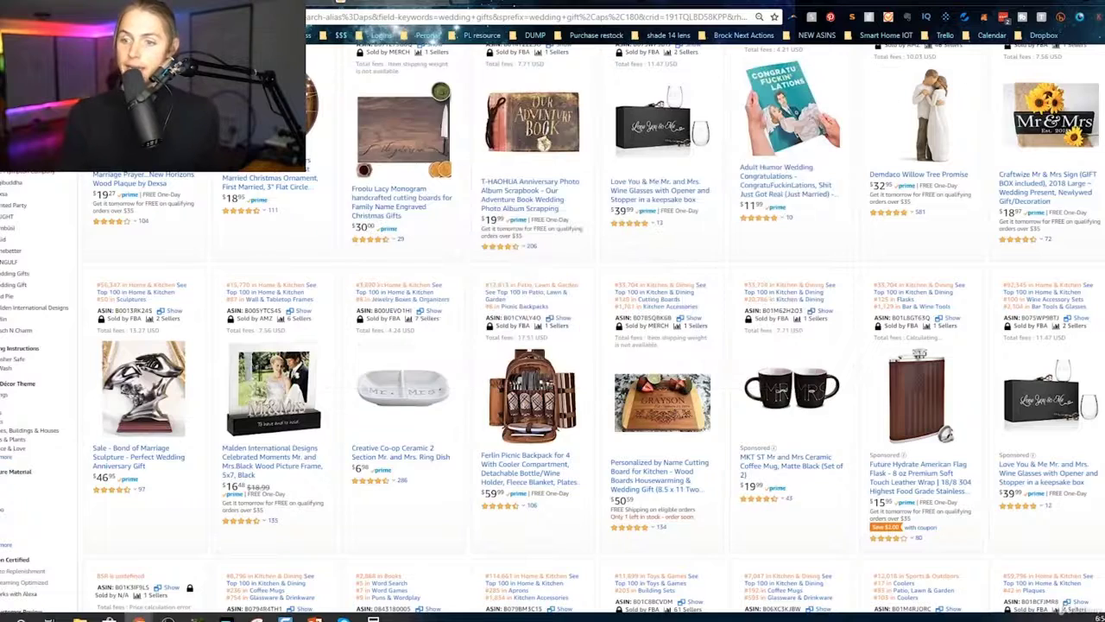
pyautogui.scroll(5, 553, 345)
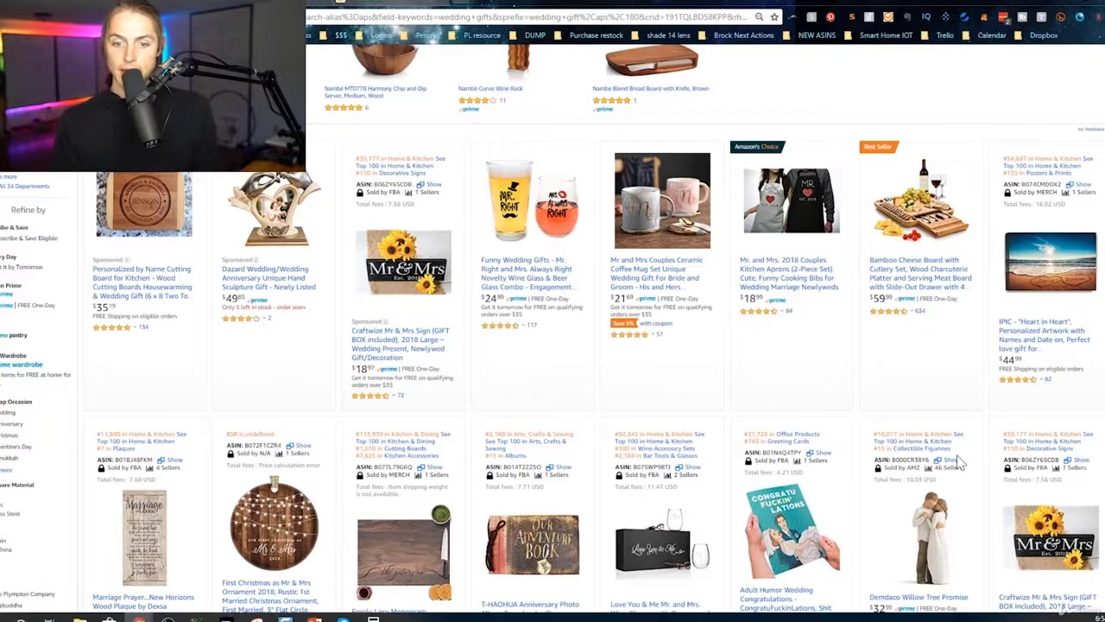
pyautogui.scroll(-2, 781, 318)
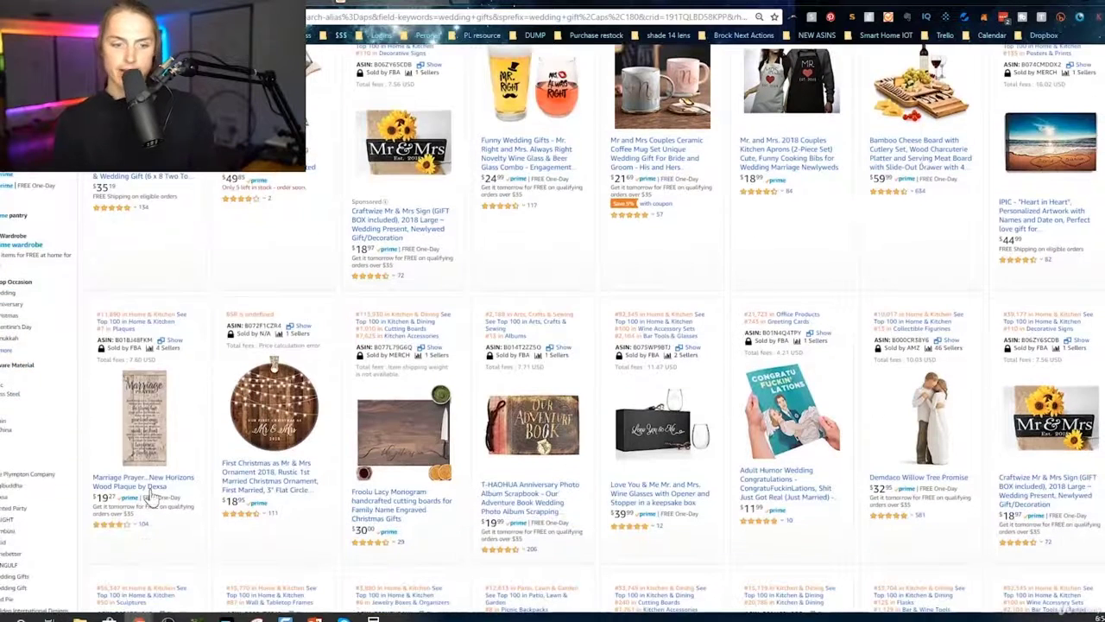
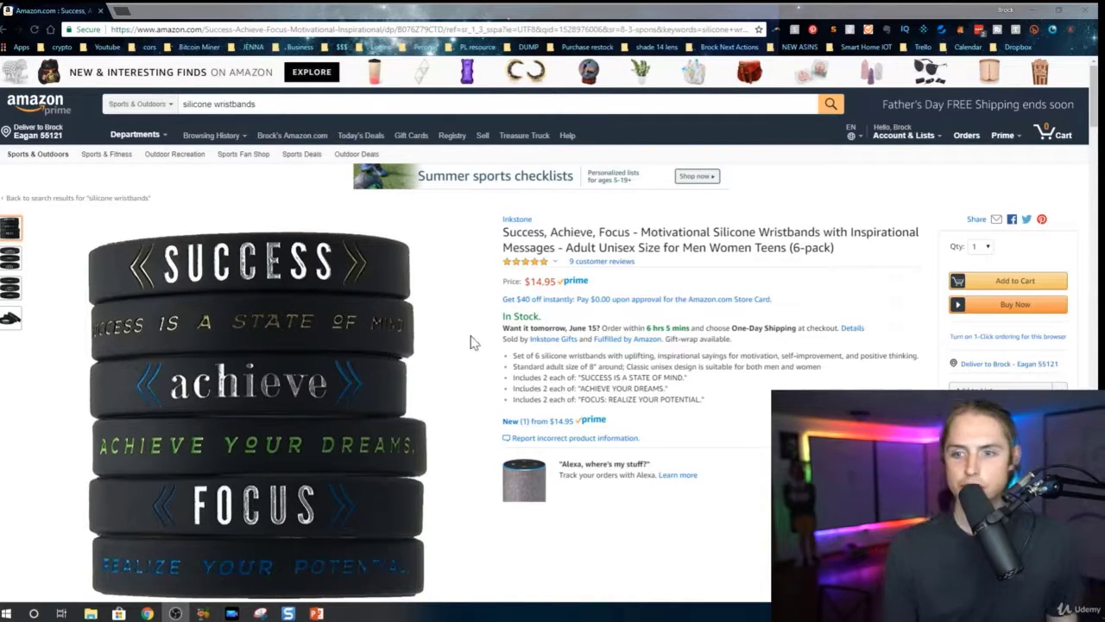
pyautogui.tripleClick(797, 248)
pyautogui.click(843, 249)
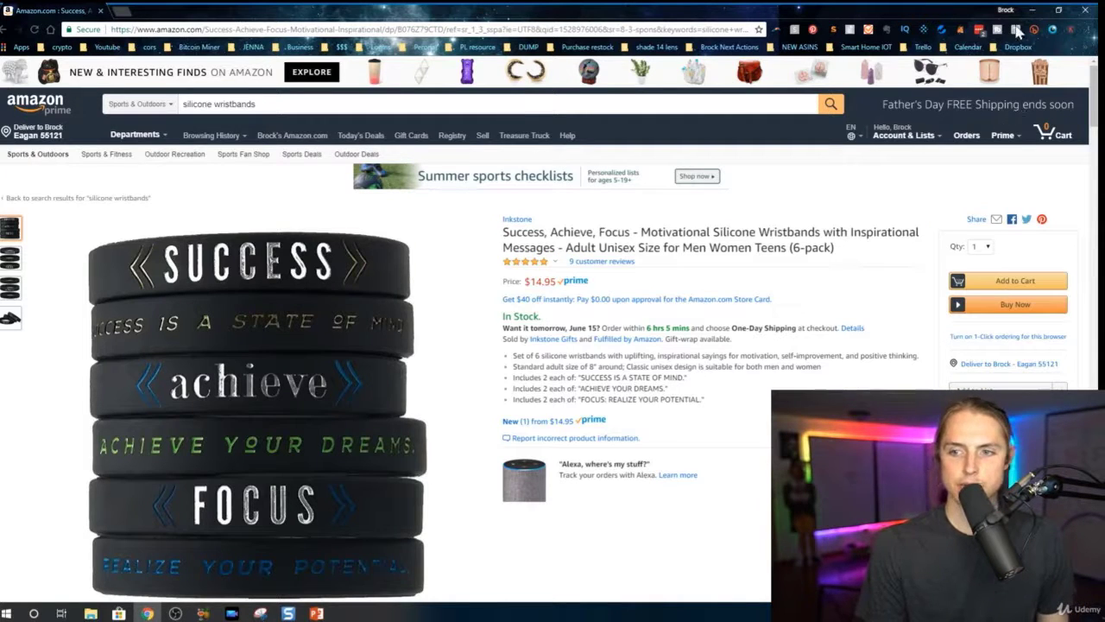
# Step: Check the Viral Launch analysis for the Success, Achieve, Focus wristbands, close it, and open the Windows Calculator
pyautogui.click(925, 32)
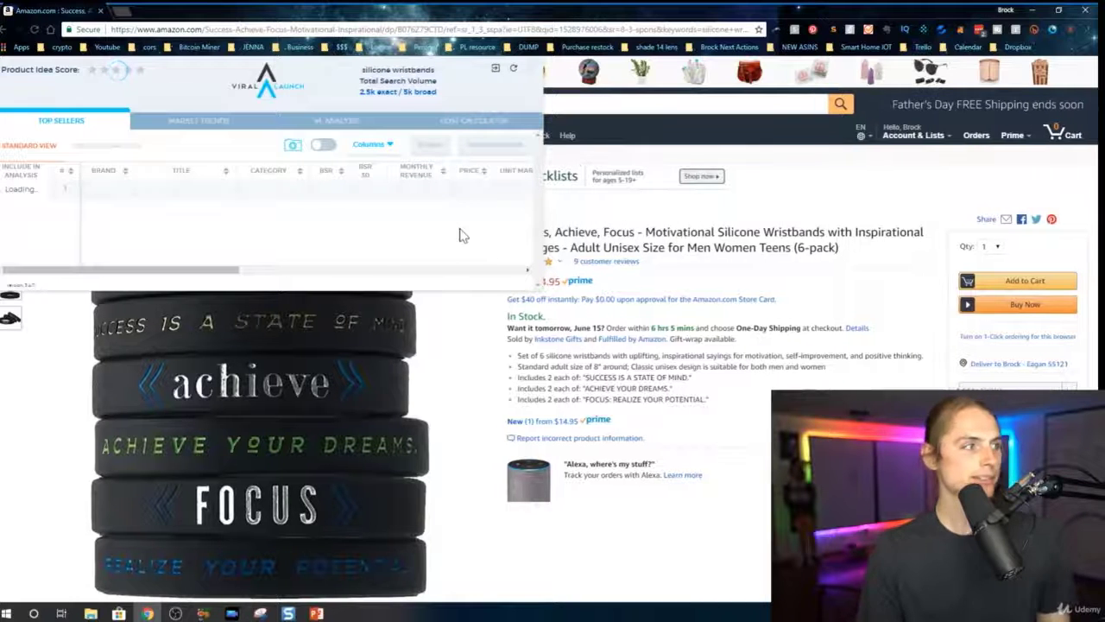
pyautogui.click(536, 71)
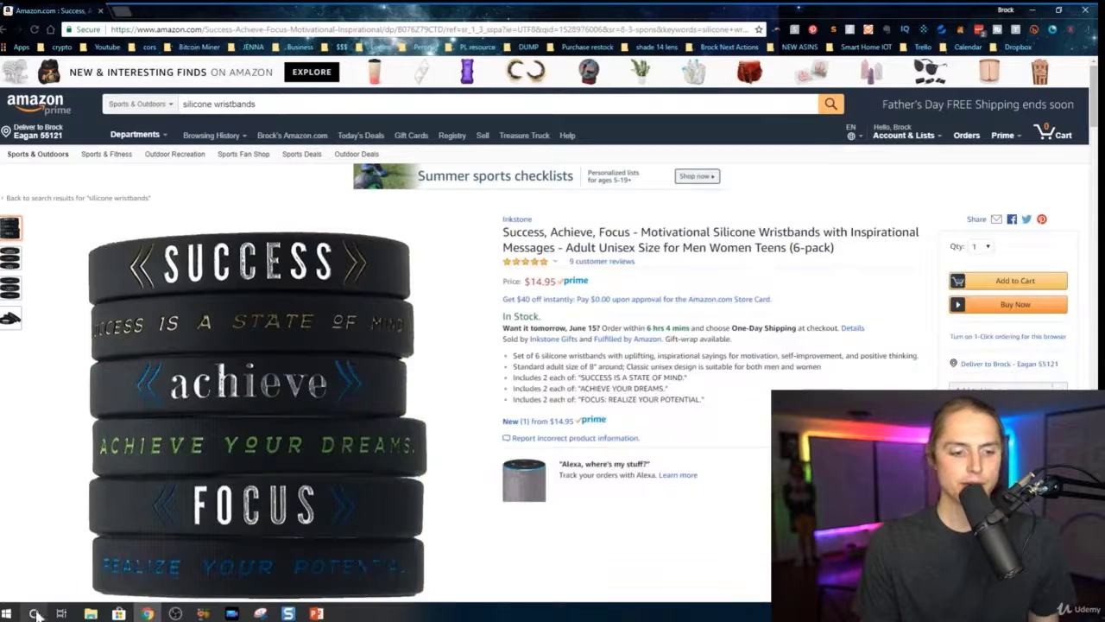
pyautogui.click(7, 614)
pyautogui.write('ca')
pyautogui.press('Return')
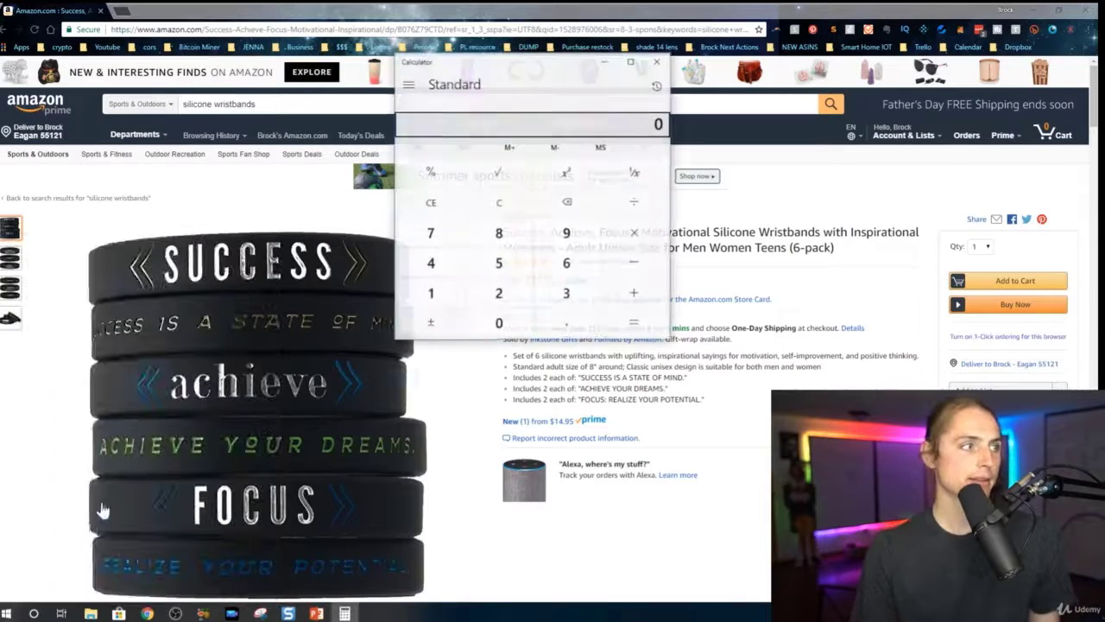
# Step: Calculate 4 × 30, then multiply the result by 12
pyautogui.click(431, 263)
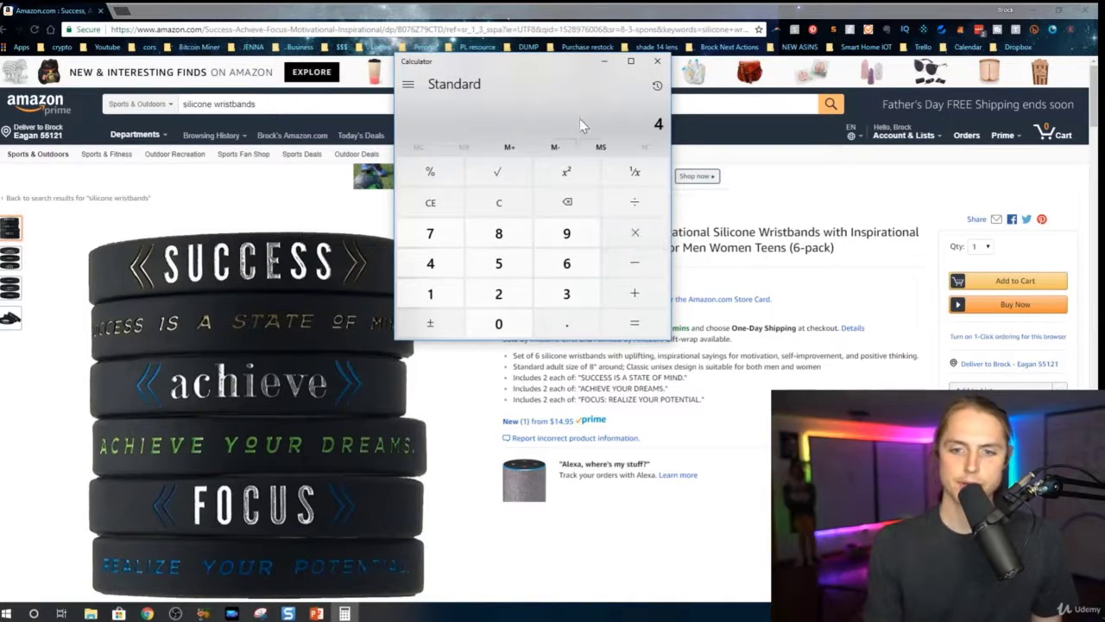
pyautogui.click(635, 233)
pyautogui.click(566, 293)
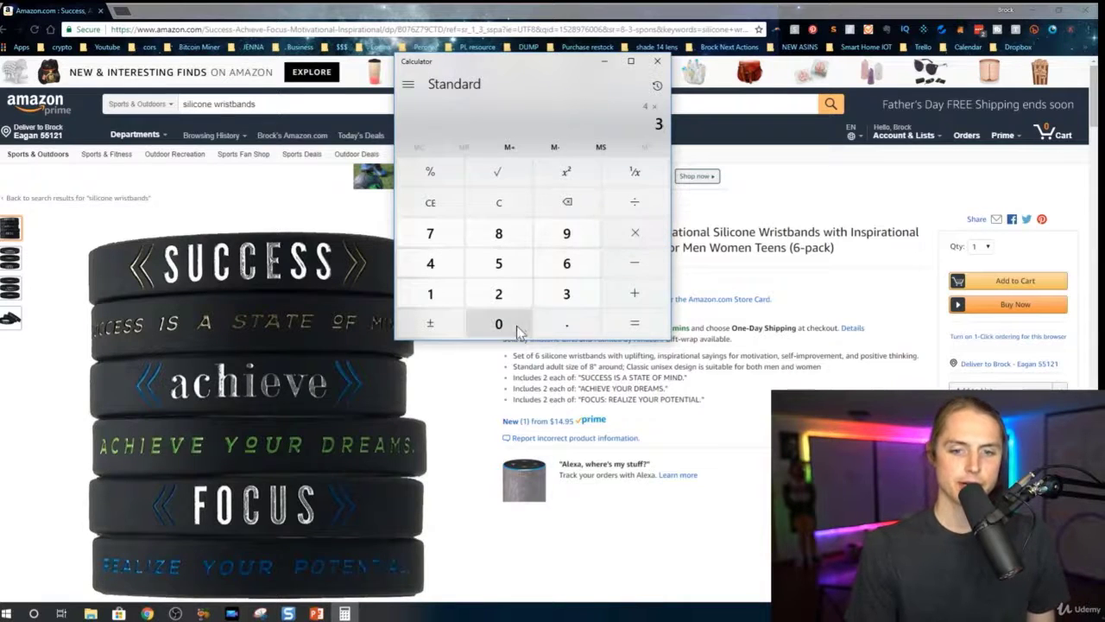
pyautogui.click(498, 323)
pyautogui.click(635, 294)
pyautogui.click(635, 233)
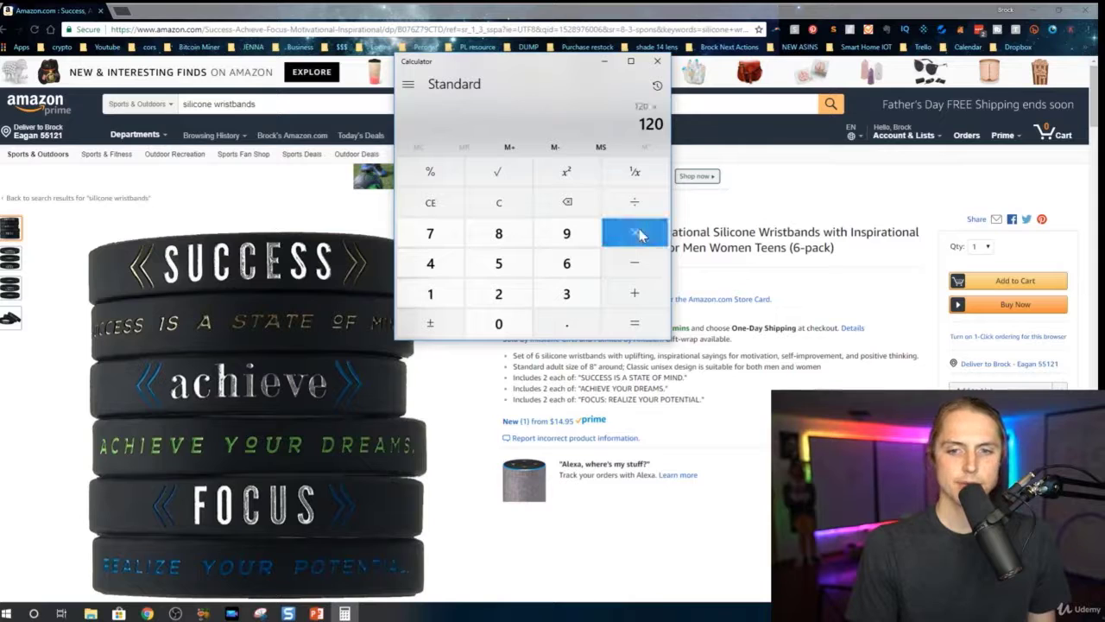
pyautogui.click(430, 294)
pyautogui.click(500, 294)
pyautogui.click(639, 324)
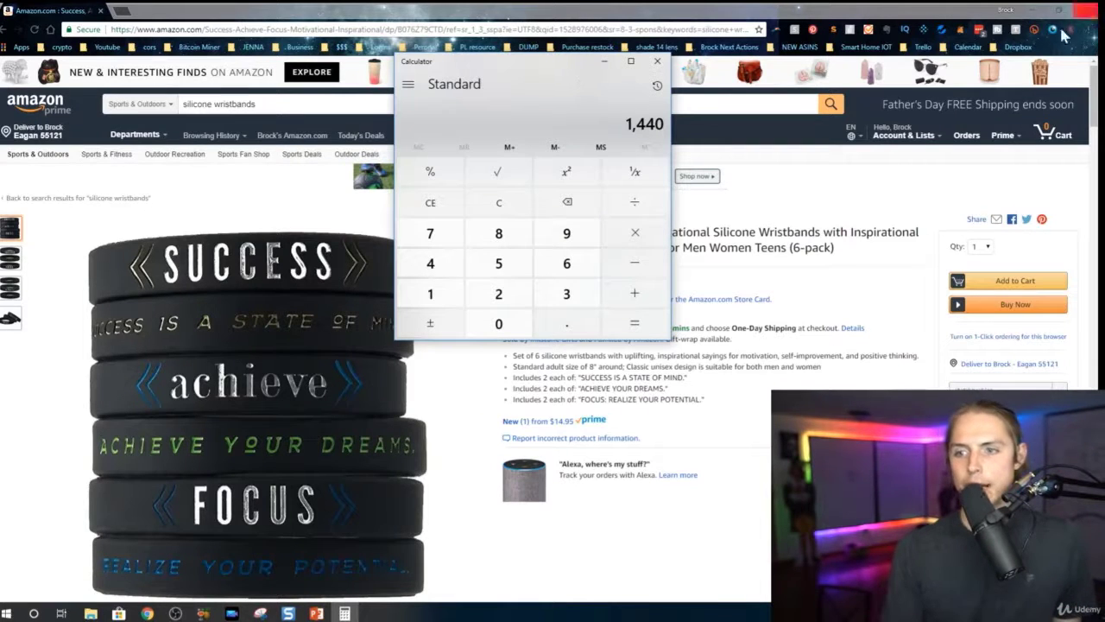
# Step: Reopen the Viral Launch analysis for the wristbands and place the Calculator so the monthly revenue figure stays readable
pyautogui.click(924, 30)
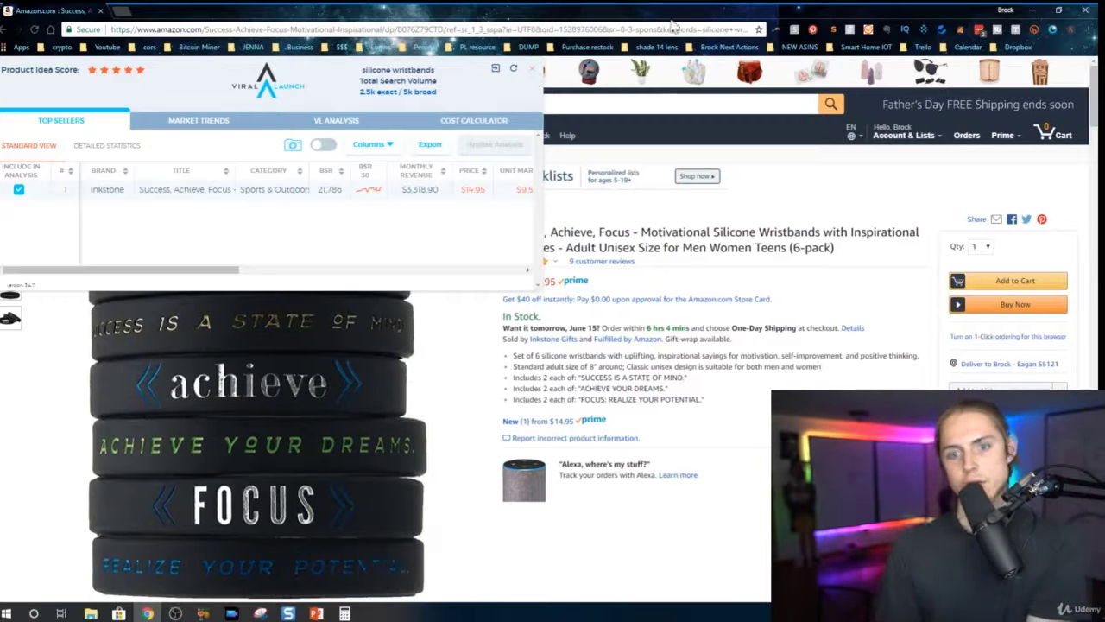
pyautogui.moveTo(374, 561)
pyautogui.click(344, 613)
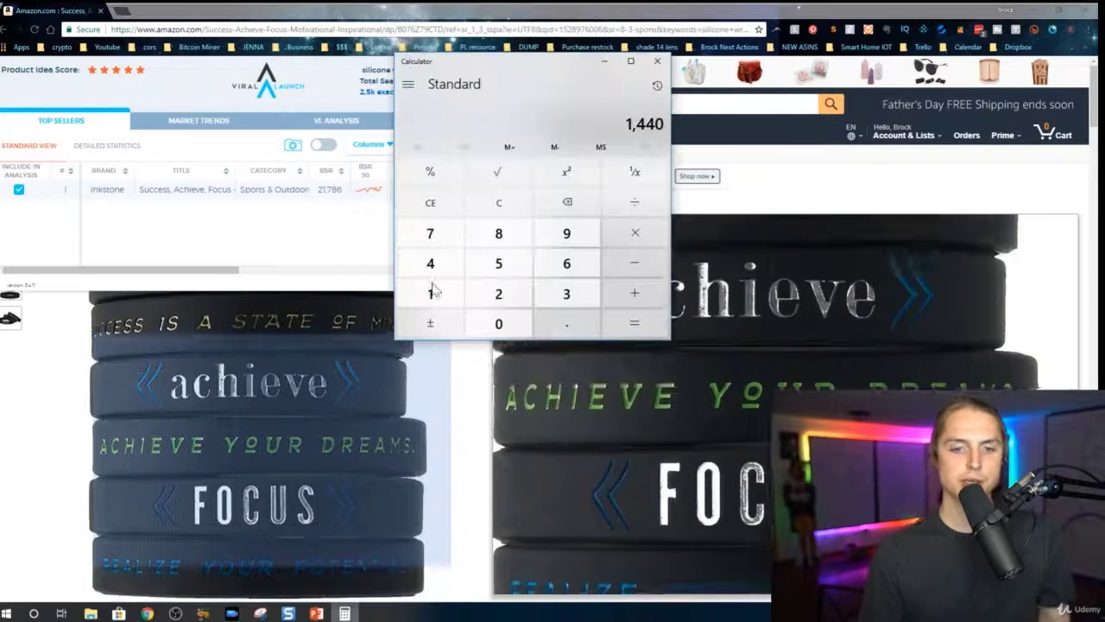
pyautogui.moveTo(558, 67); pyautogui.dragTo(613, 63)
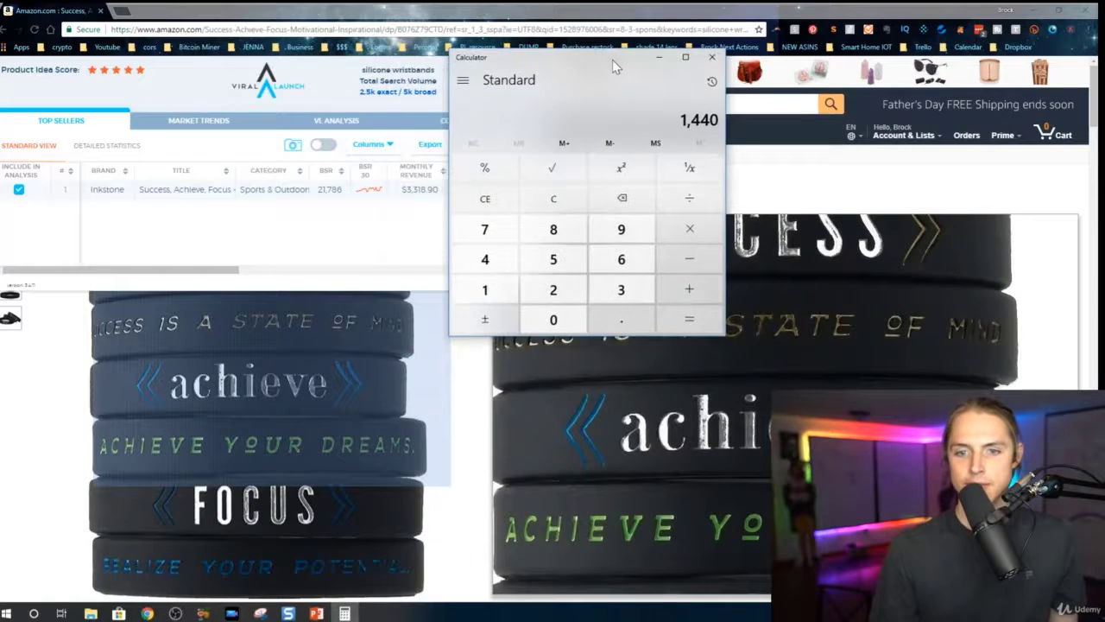
pyautogui.click(554, 198)
pyautogui.click(554, 228)
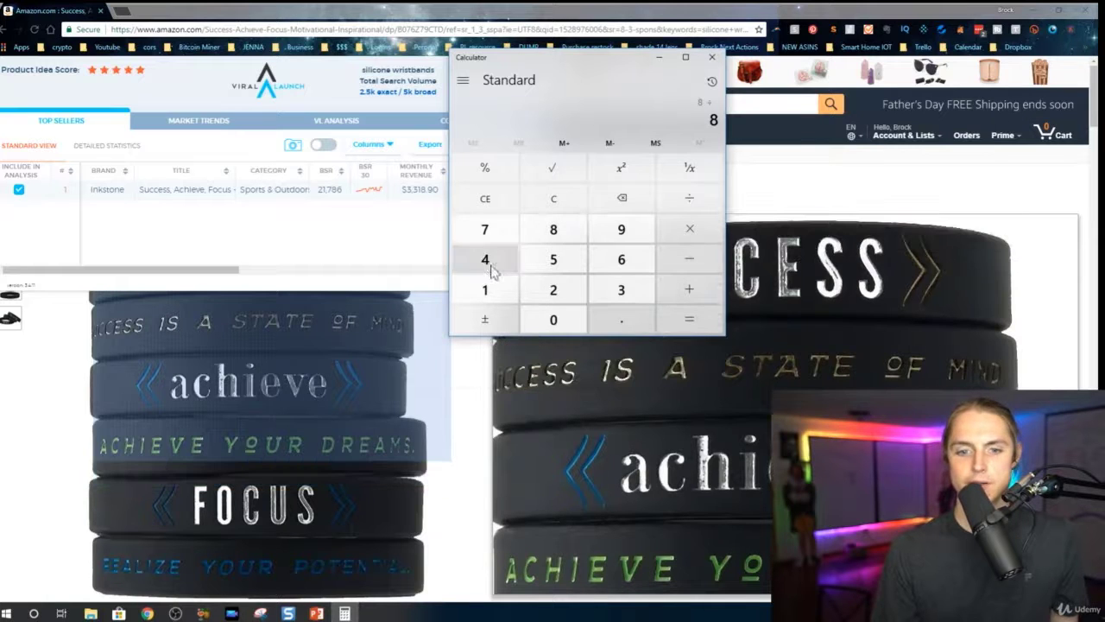
pyautogui.click(557, 203)
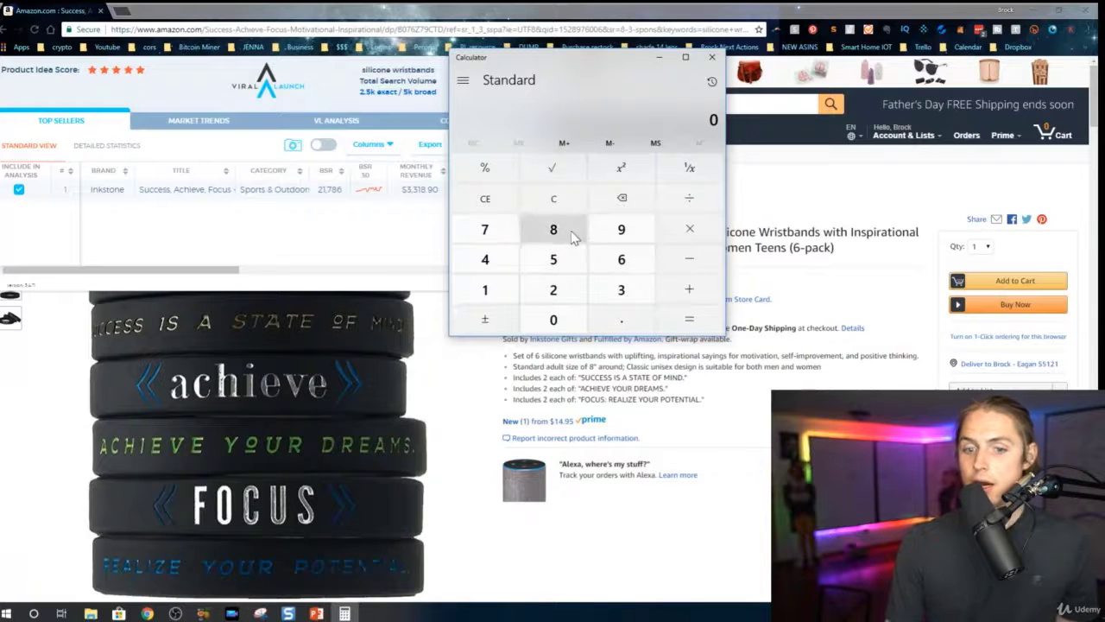
pyautogui.click(569, 266)
pyautogui.click(555, 257)
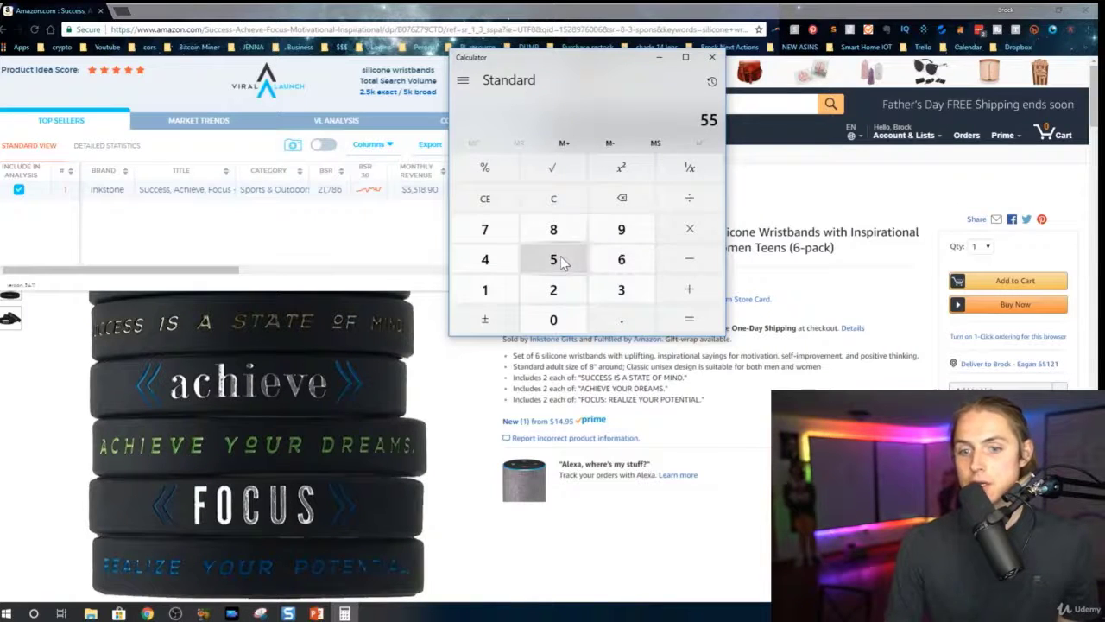
pyautogui.click(553, 199)
# Step: Show the product's last photo, then calculate 1,440 × 8 and multiply the result by 2
pyautogui.click(11, 318)
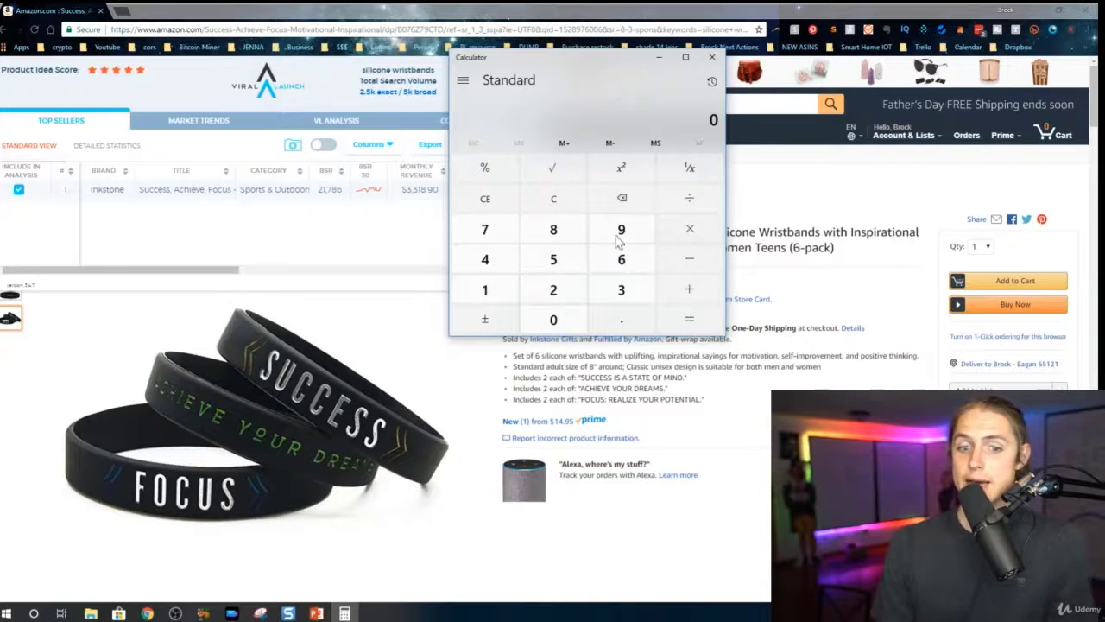
pyautogui.click(499, 292)
pyautogui.click(501, 264)
pyautogui.click(499, 268)
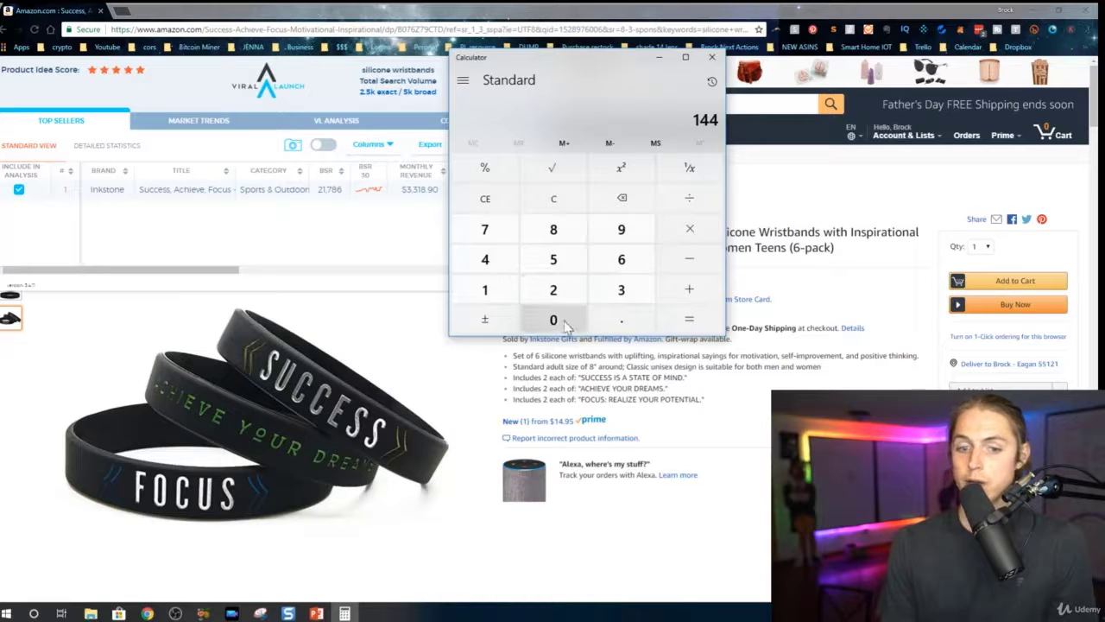
pyautogui.click(559, 321)
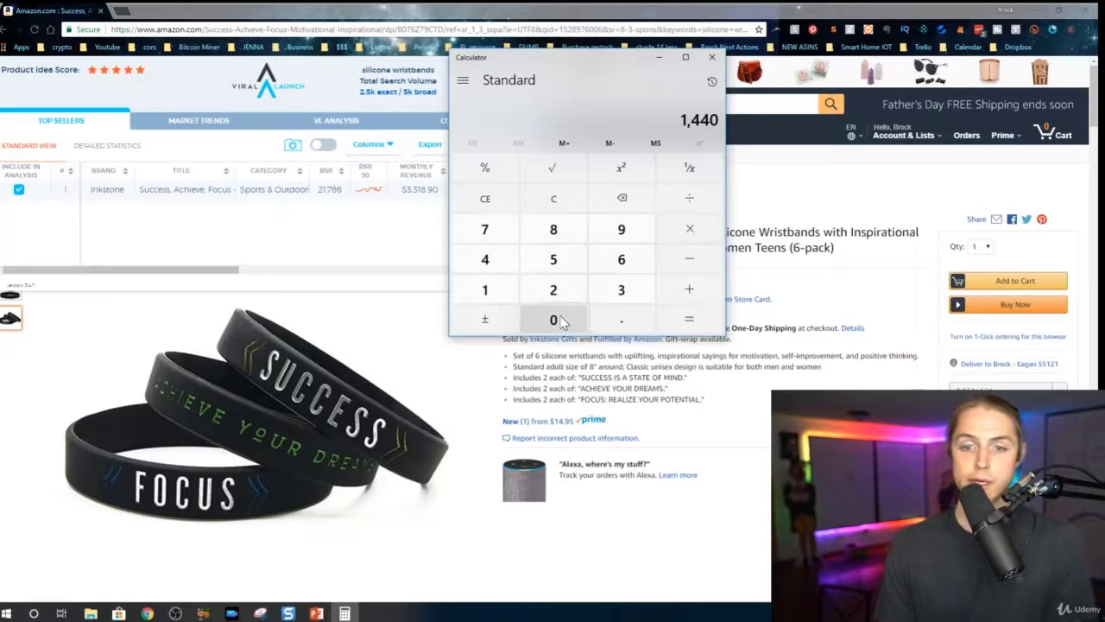
pyautogui.click(689, 229)
pyautogui.click(553, 228)
pyautogui.click(698, 320)
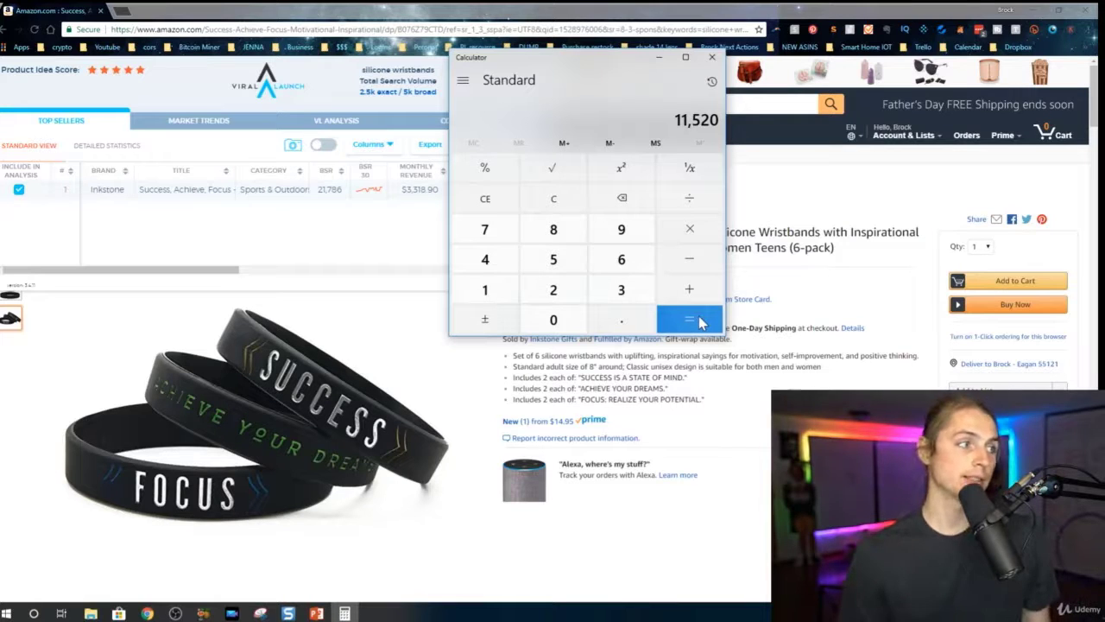
pyautogui.click(693, 222)
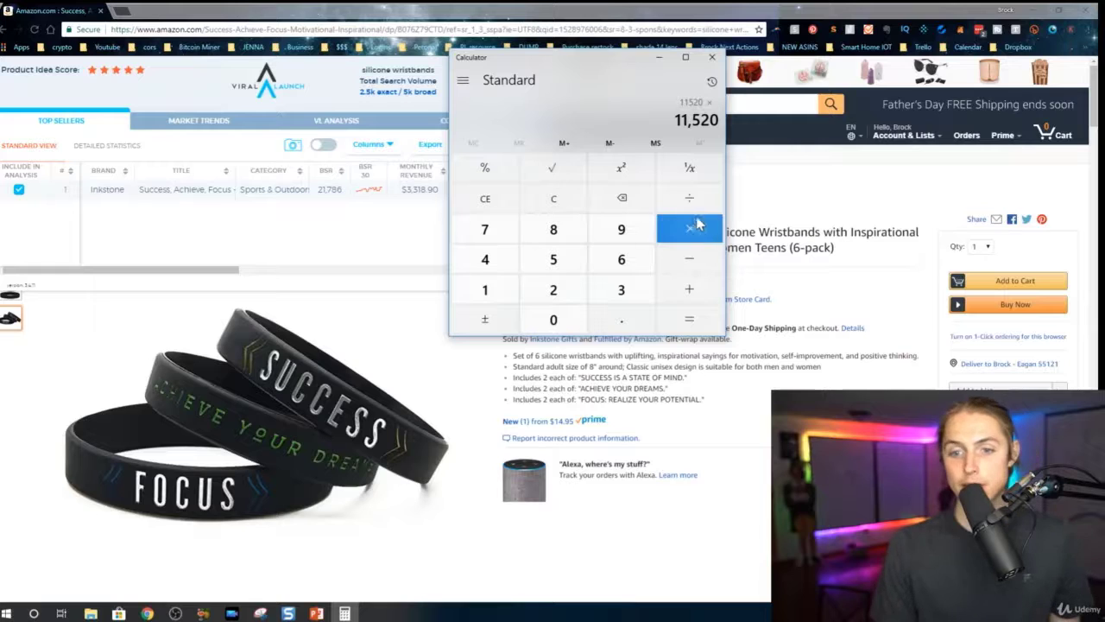
pyautogui.click(553, 289)
pyautogui.click(688, 321)
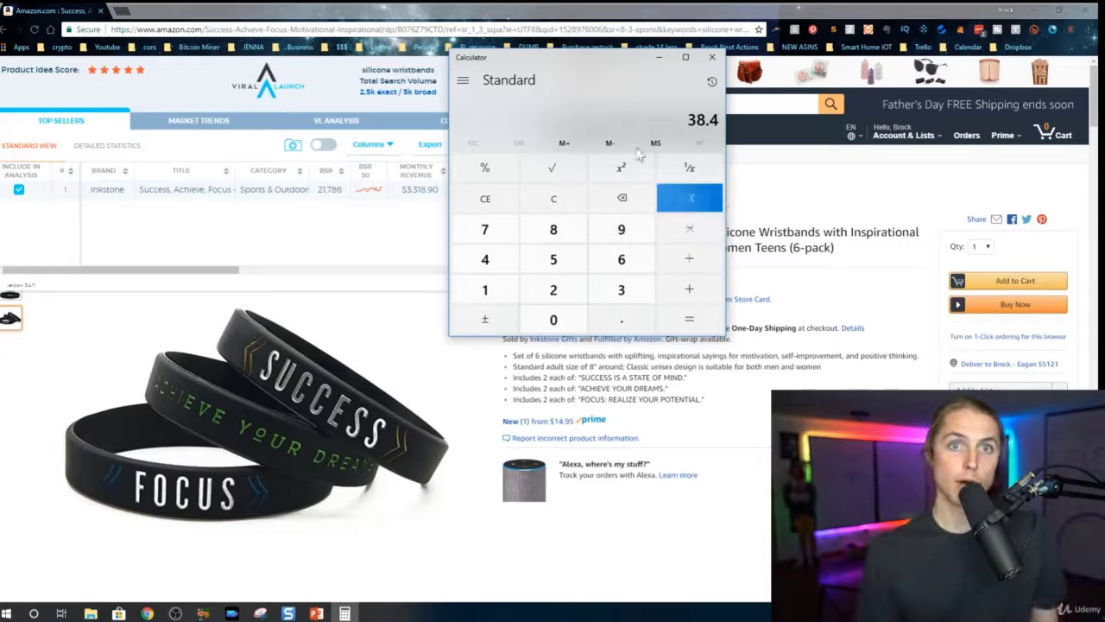
# Step: Move the Calculator off the listing, minimise it, and close the Viral Launch analysis to view the product page
pyautogui.moveTo(620, 58); pyautogui.dragTo(650, 45)
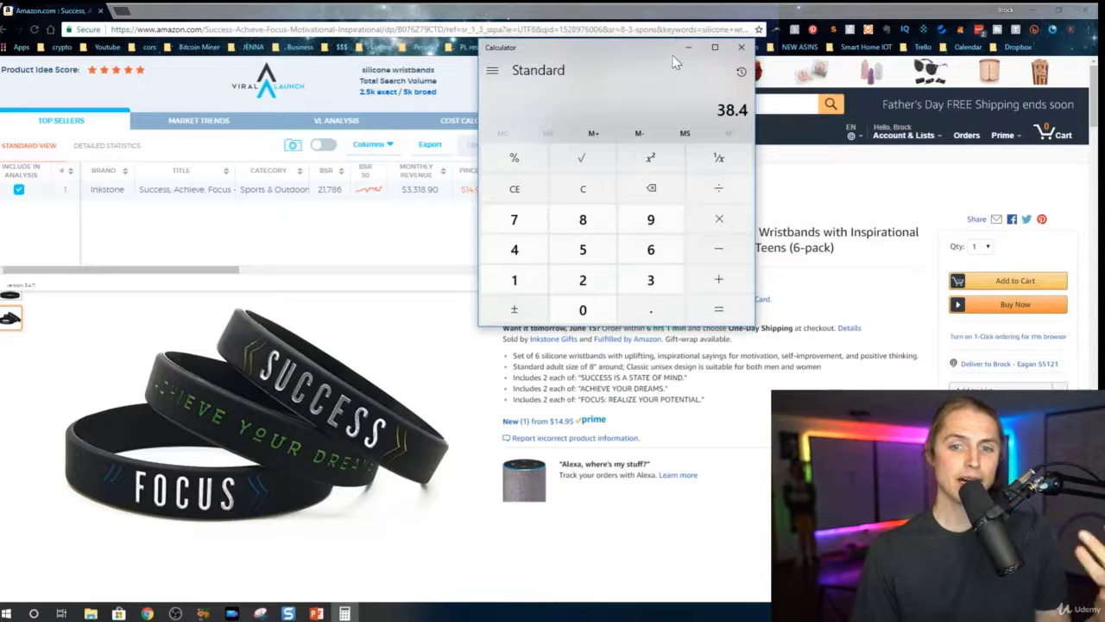
pyautogui.moveTo(648, 58); pyautogui.dragTo(868, 79)
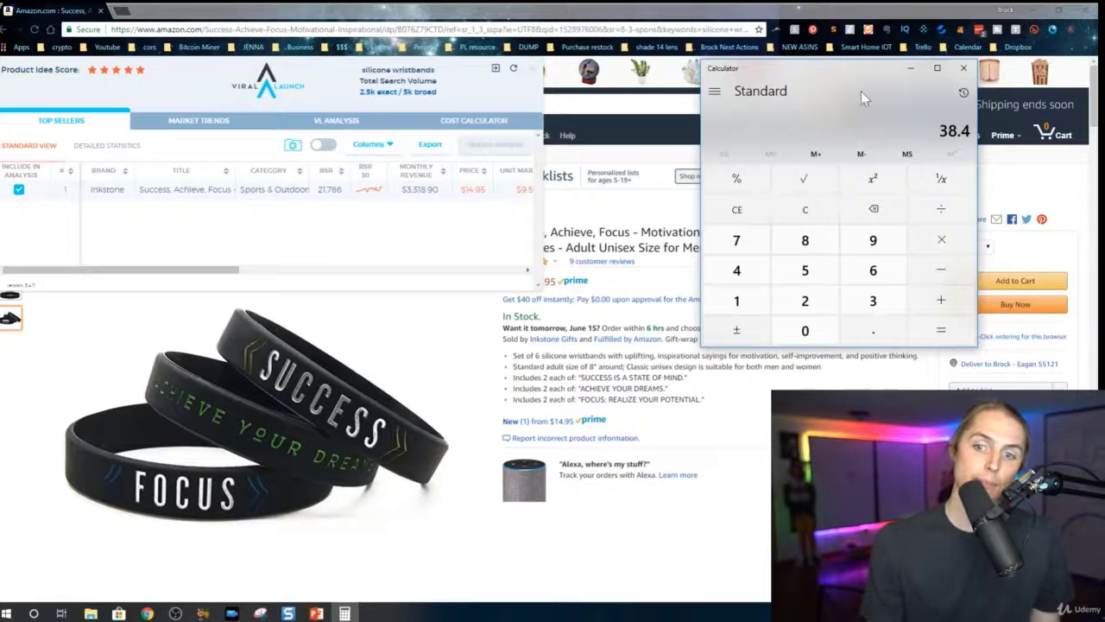
pyautogui.click(905, 75)
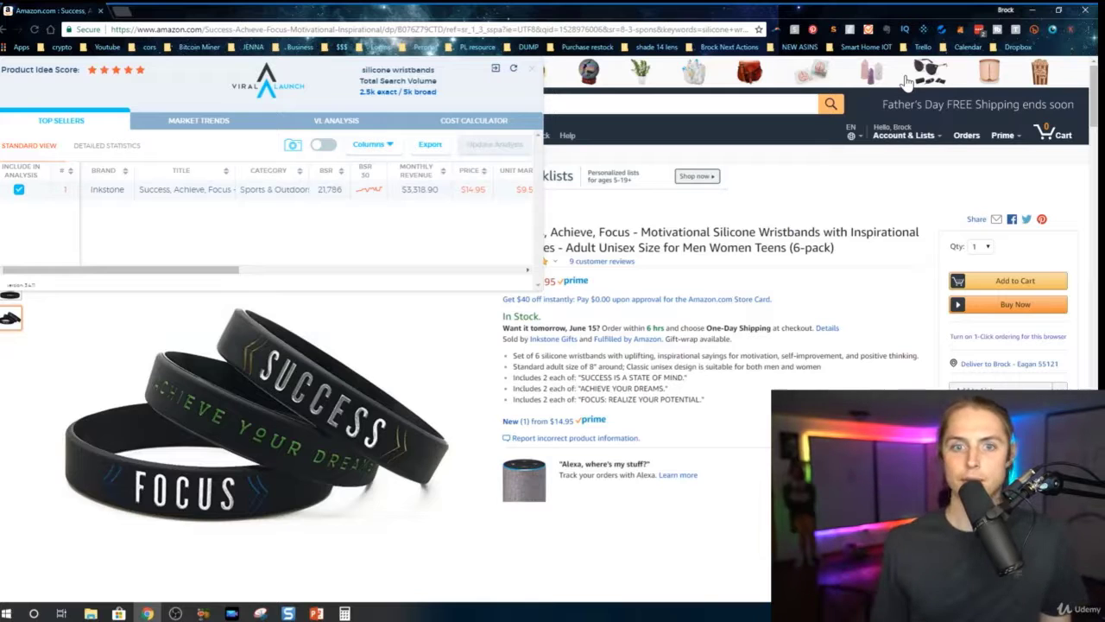
pyautogui.click(532, 68)
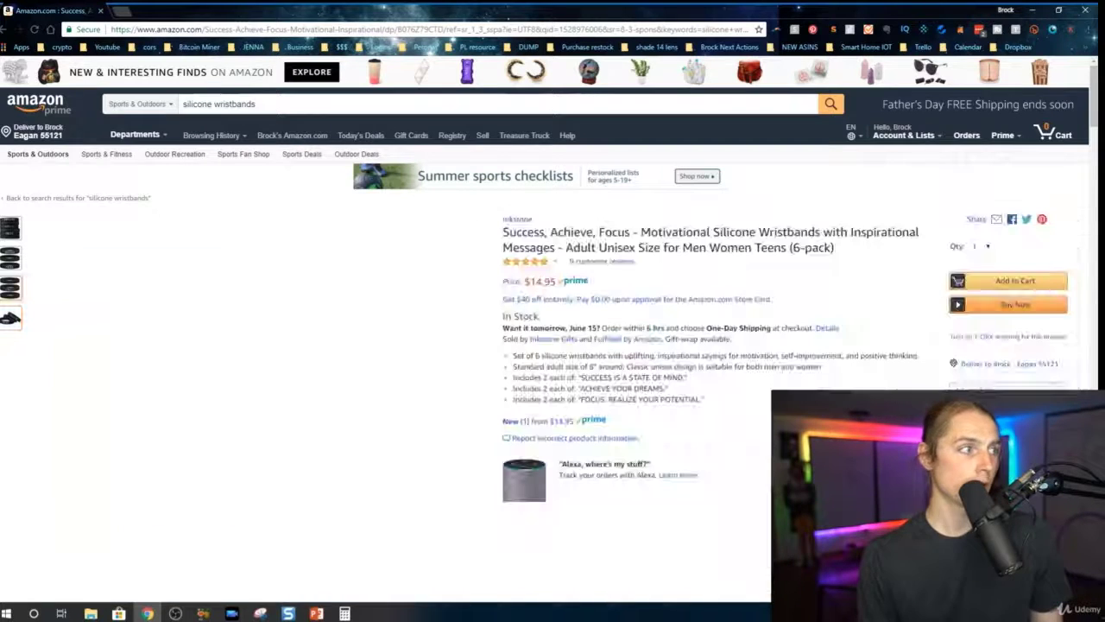
pyautogui.moveTo(10, 288)
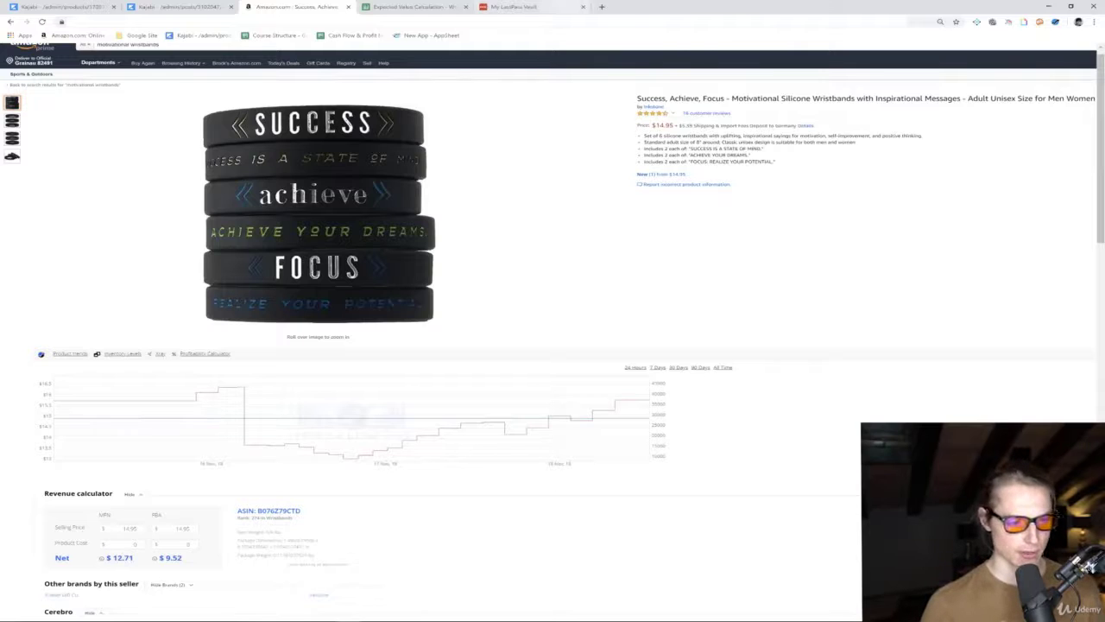
# Step: Run Viral Launch on the motivational wristbands listing, enlarge the page, and view the product's BSR 30 history chart before closing it
pyautogui.moveTo(277, 208)
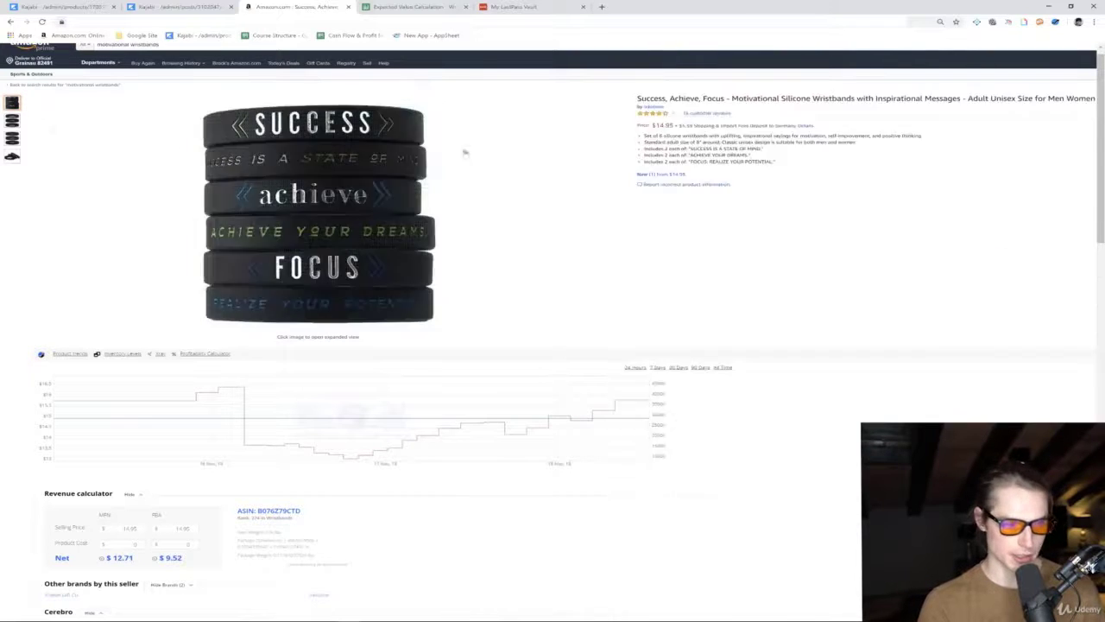
pyautogui.click(979, 24)
pyautogui.hotkey('ctrl', '+')
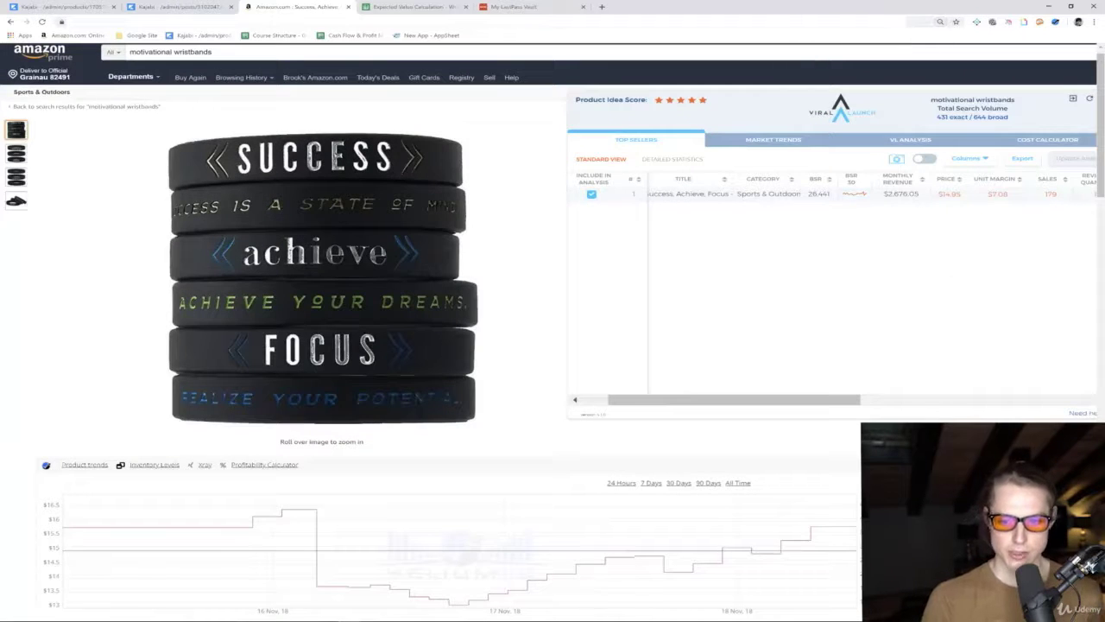
pyautogui.moveTo(919, 194); pyautogui.dragTo(894, 208)
pyautogui.click(891, 216)
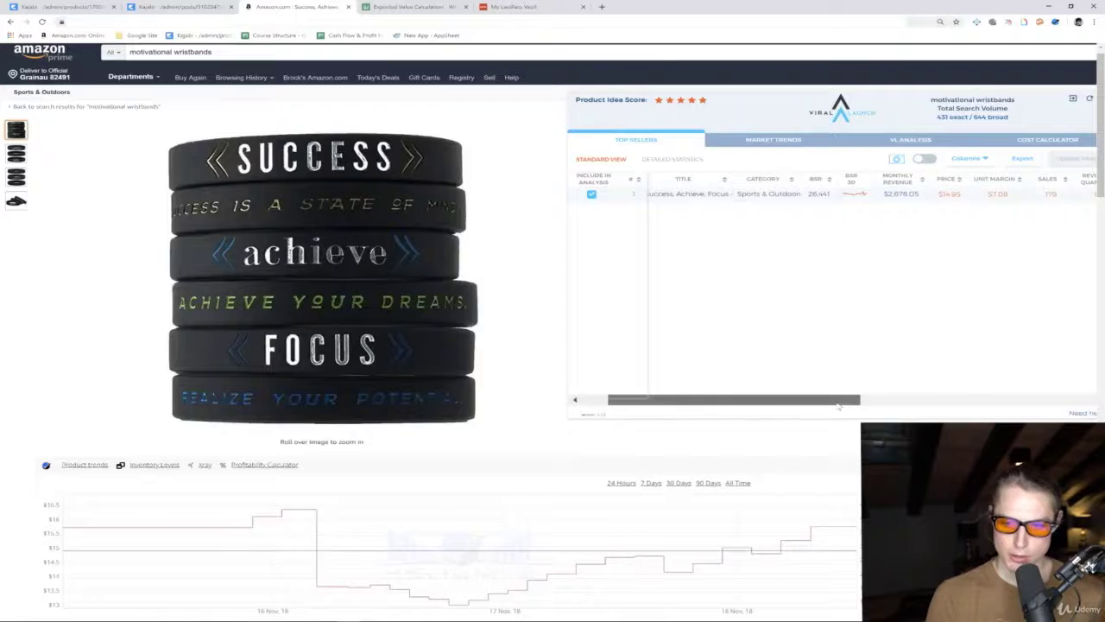
pyautogui.hscroll(-3, 855, 371)
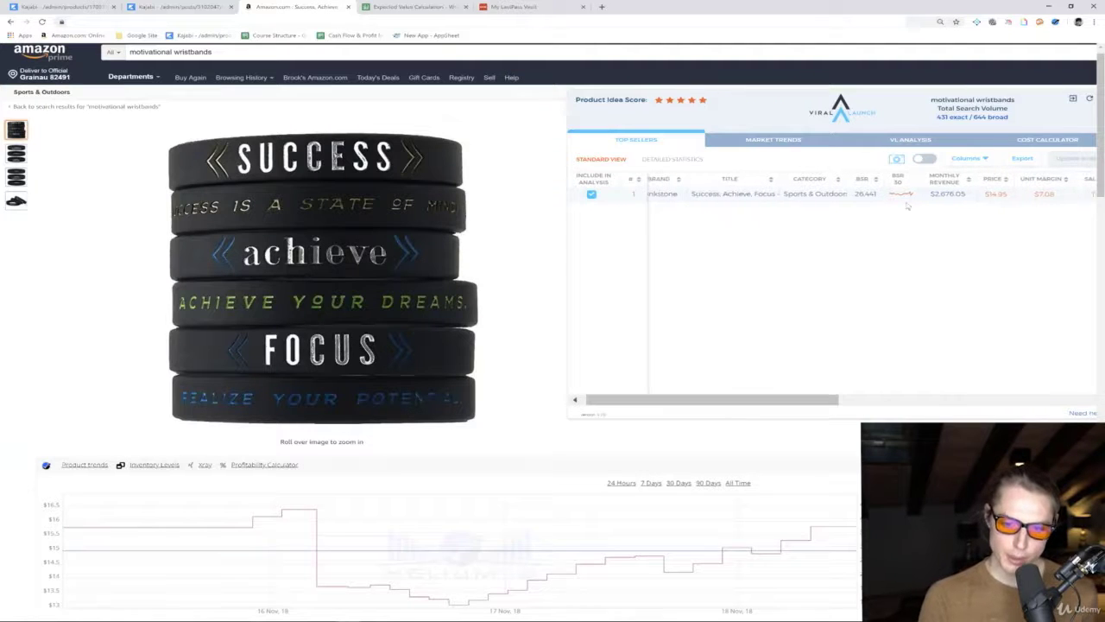
pyautogui.click(903, 194)
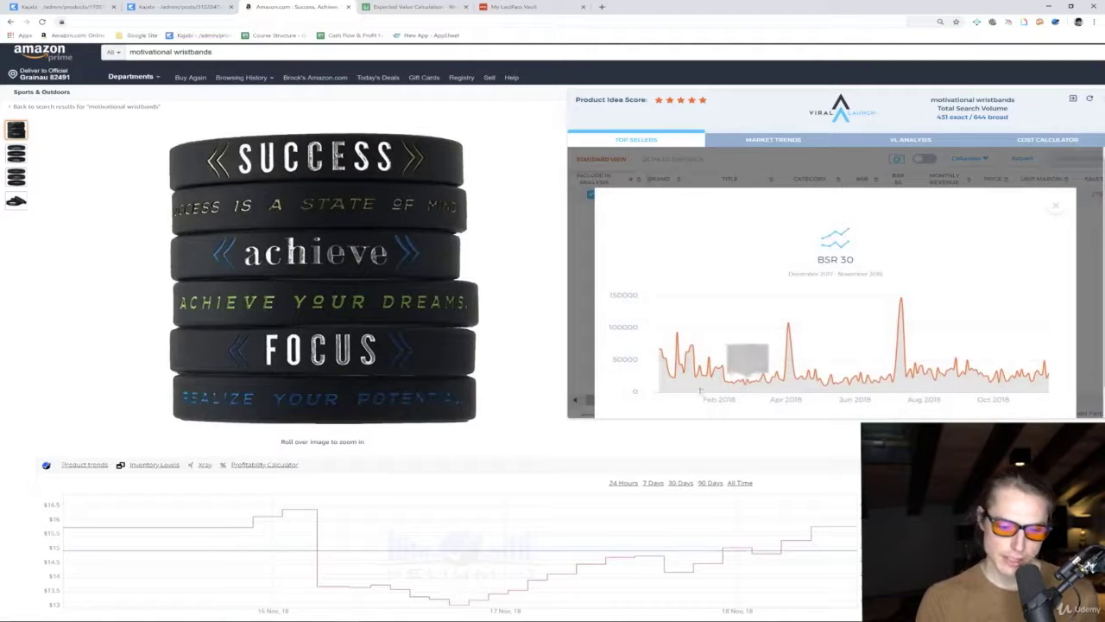
pyautogui.click(1057, 208)
# Step: View the product's Monthly Sales chart, close it, and read the remaining analysis columns from reviews through net profit and yearly revenue
pyautogui.moveTo(797, 402); pyautogui.dragTo(843, 403)
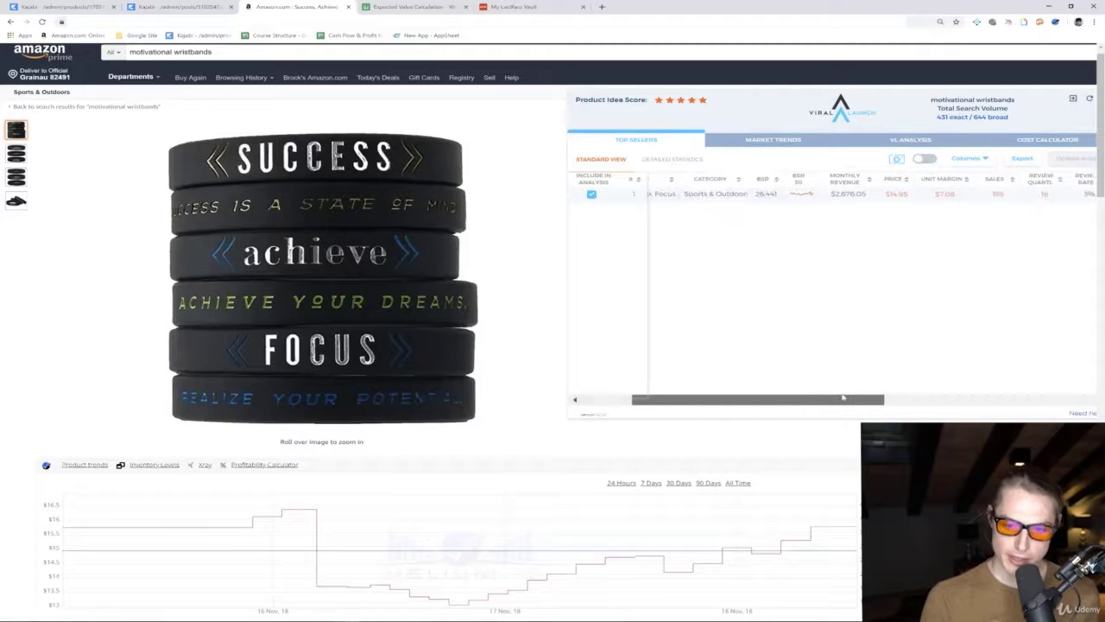
pyautogui.click(1001, 193)
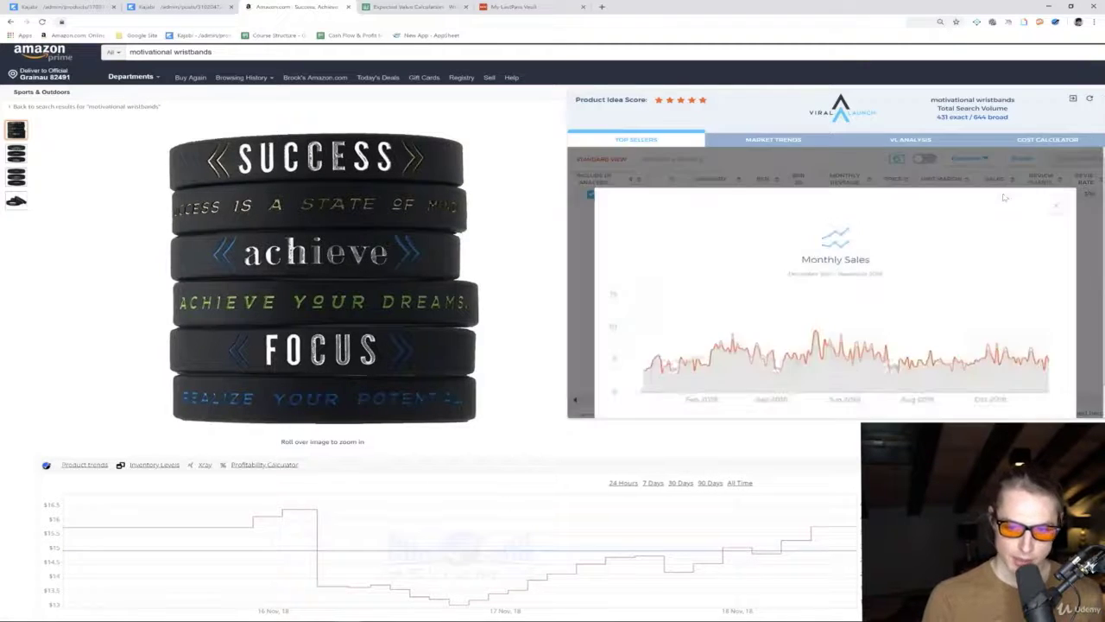
pyautogui.click(1062, 206)
pyautogui.moveTo(804, 402); pyautogui.dragTo(857, 402)
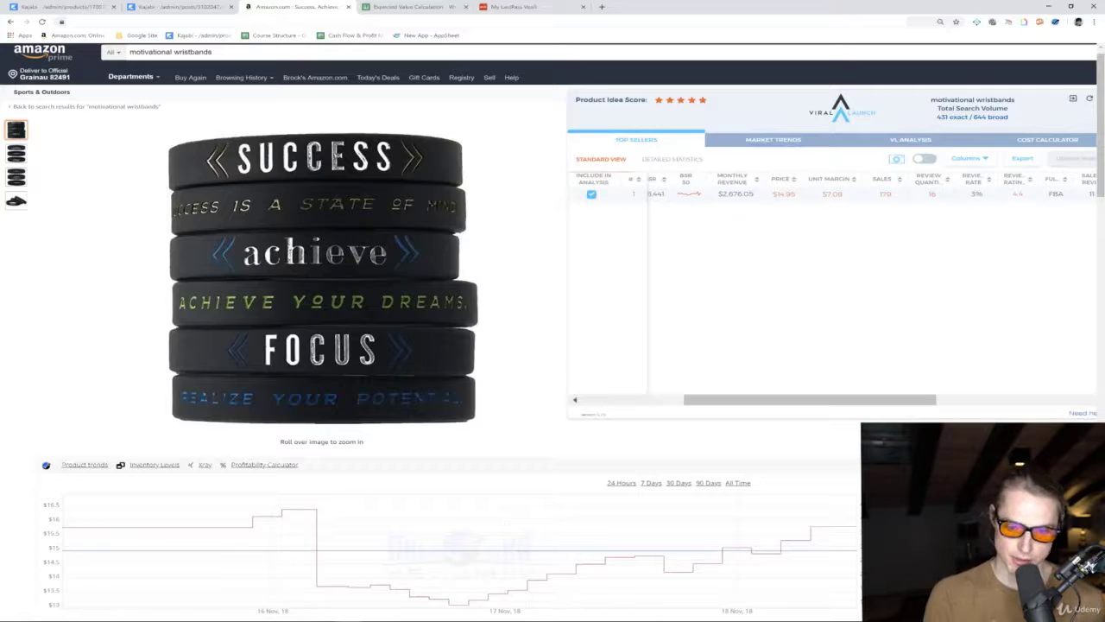
pyautogui.moveTo(842, 403); pyautogui.dragTo(898, 398)
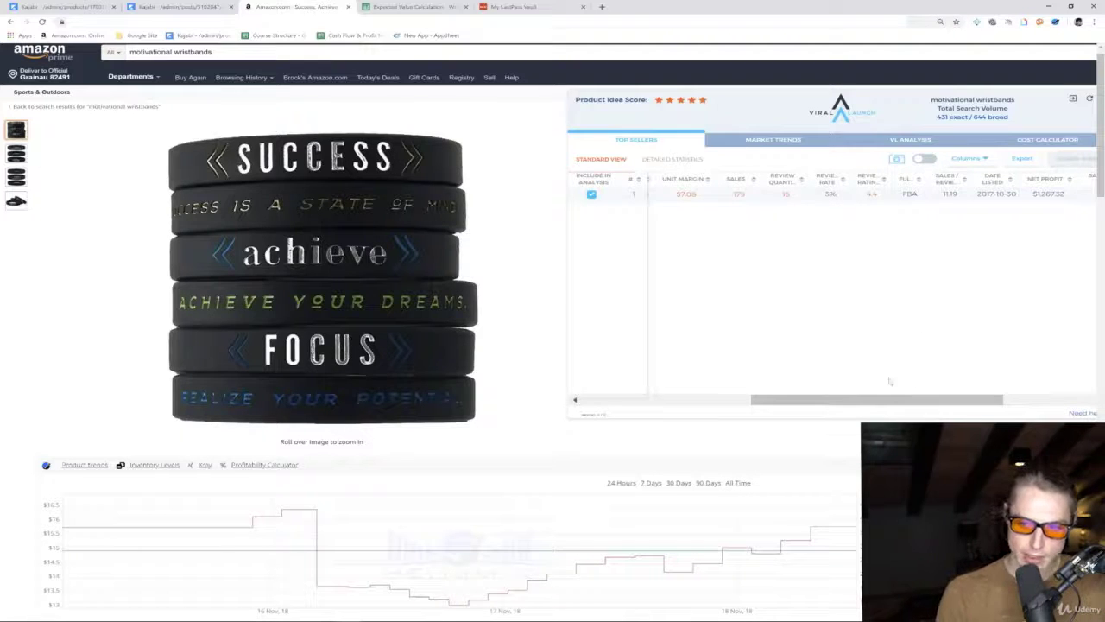
pyautogui.moveTo(891, 400); pyautogui.dragTo(989, 400)
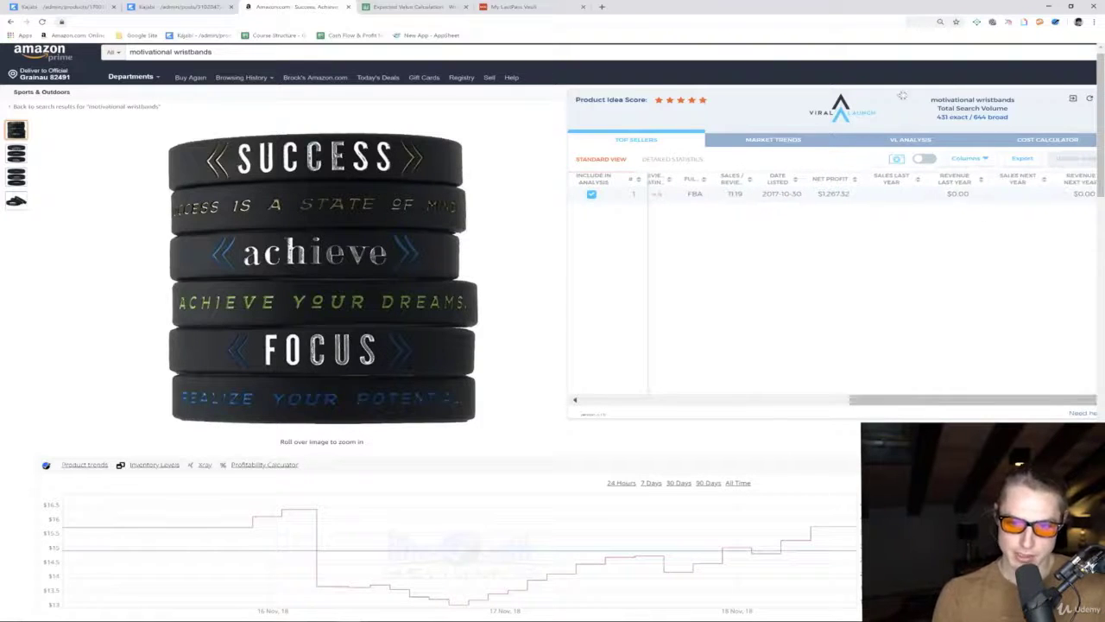
# Step: Move the Viral Launch window over the product image and open its Cost Calculator
pyautogui.moveTo(983, 121); pyautogui.dragTo(609, 126)
pyautogui.click(679, 147)
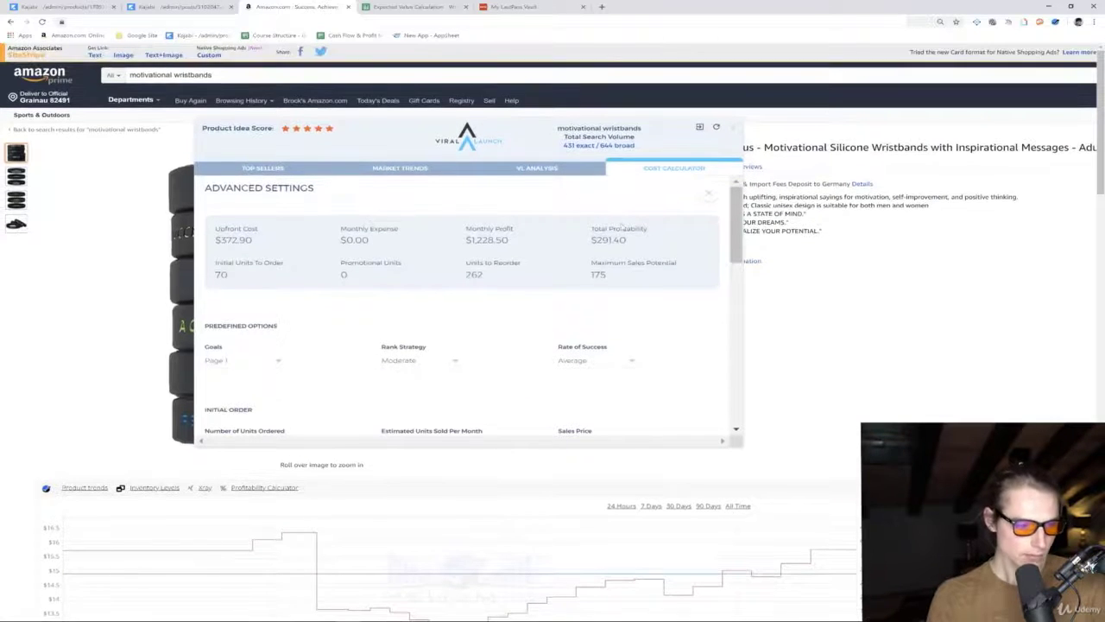
# Step: Review the Cost Calculator's advanced settings, average sale price, Amazon fees and profit per unit, and move the Viral Launch window upward
pyautogui.scroll(-5, 706, 194)
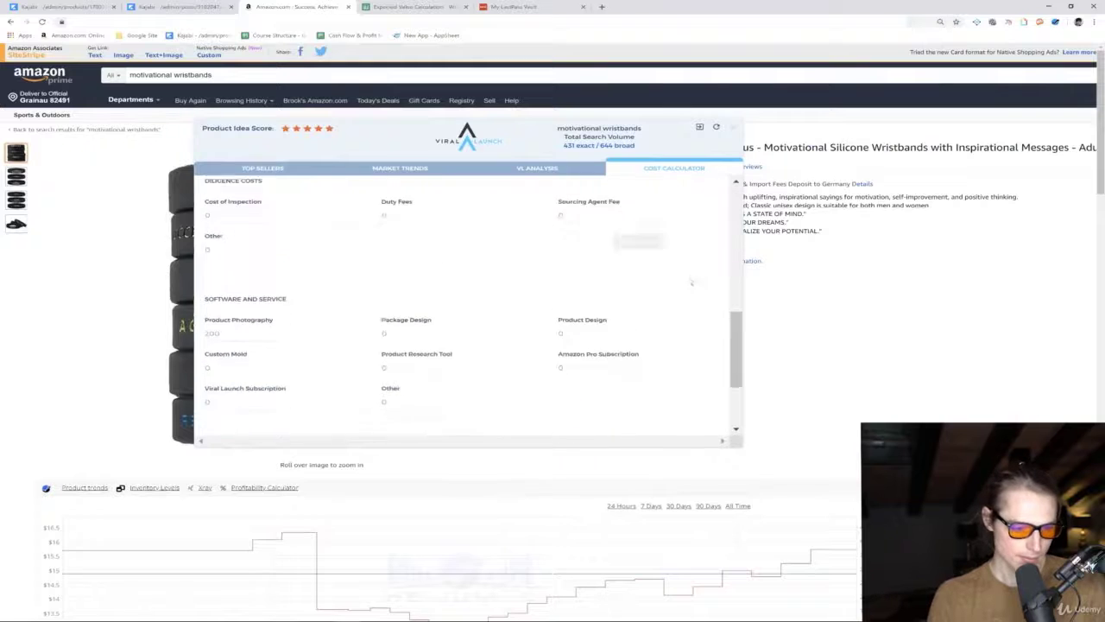
pyautogui.scroll(5, 695, 185)
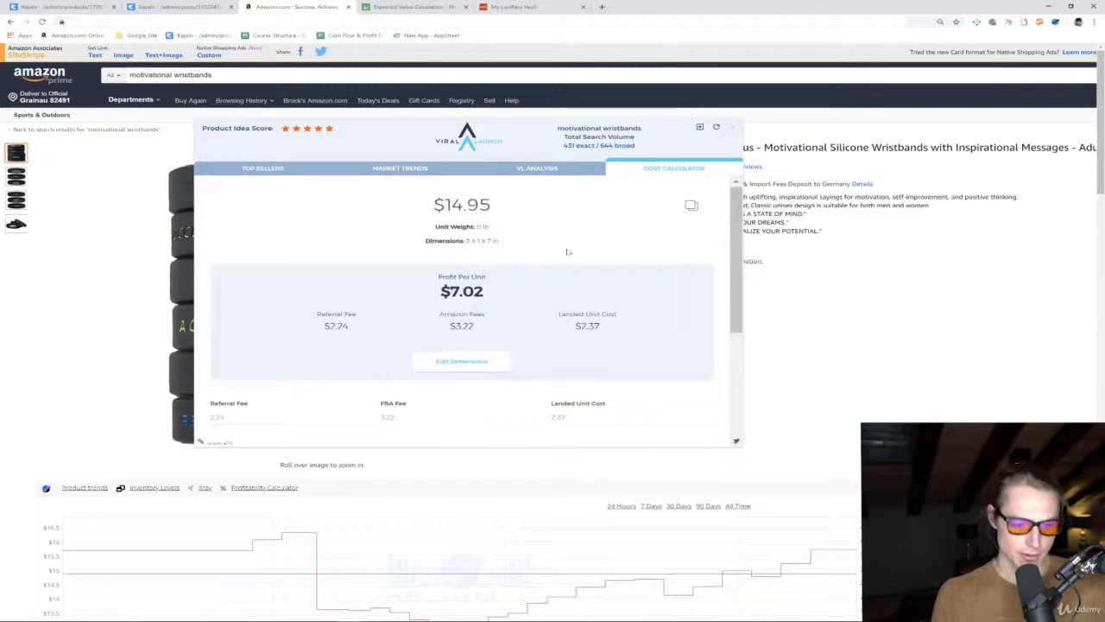
pyautogui.doubleClick(462, 204)
pyautogui.click(529, 231)
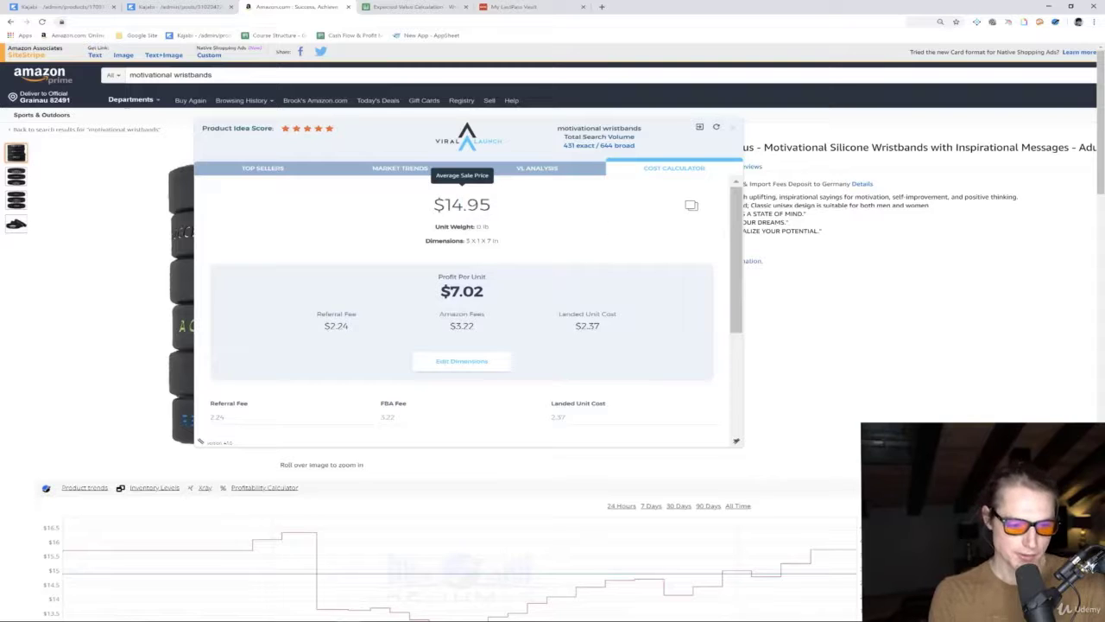
pyautogui.moveTo(475, 327); pyautogui.dragTo(448, 326)
pyautogui.click(575, 330)
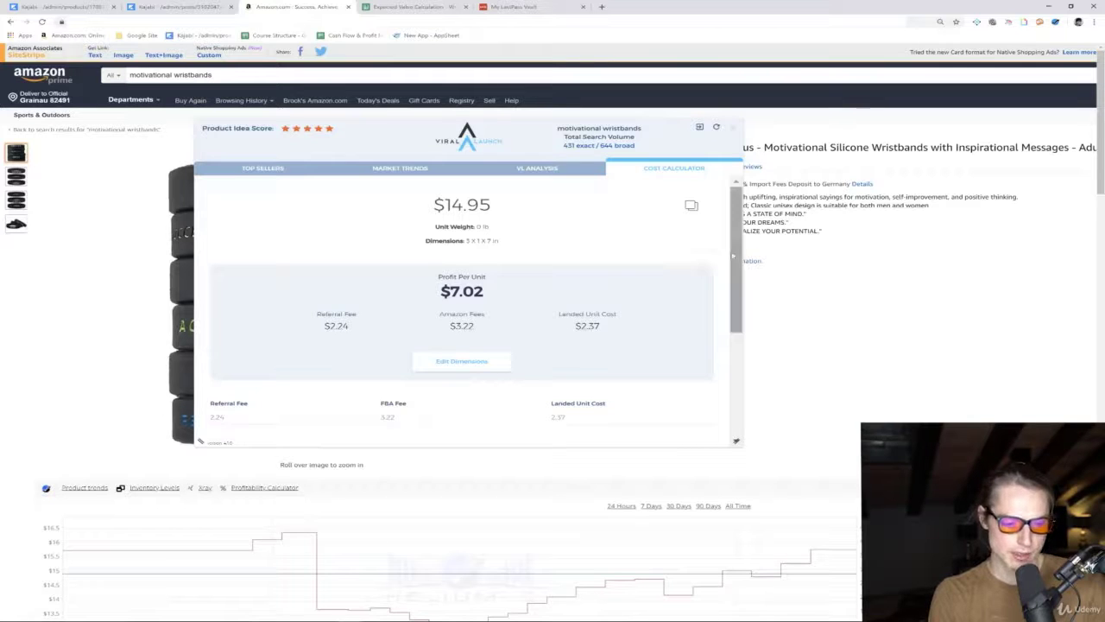
pyautogui.moveTo(483, 292); pyautogui.dragTo(441, 291)
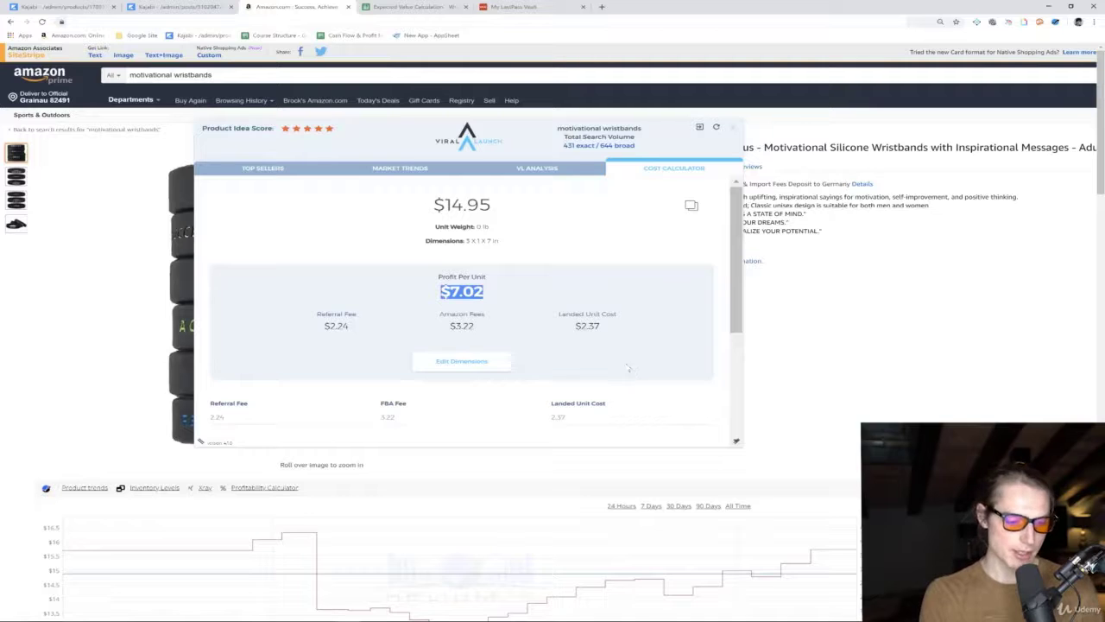
pyautogui.moveTo(405, 126); pyautogui.dragTo(516, 102)
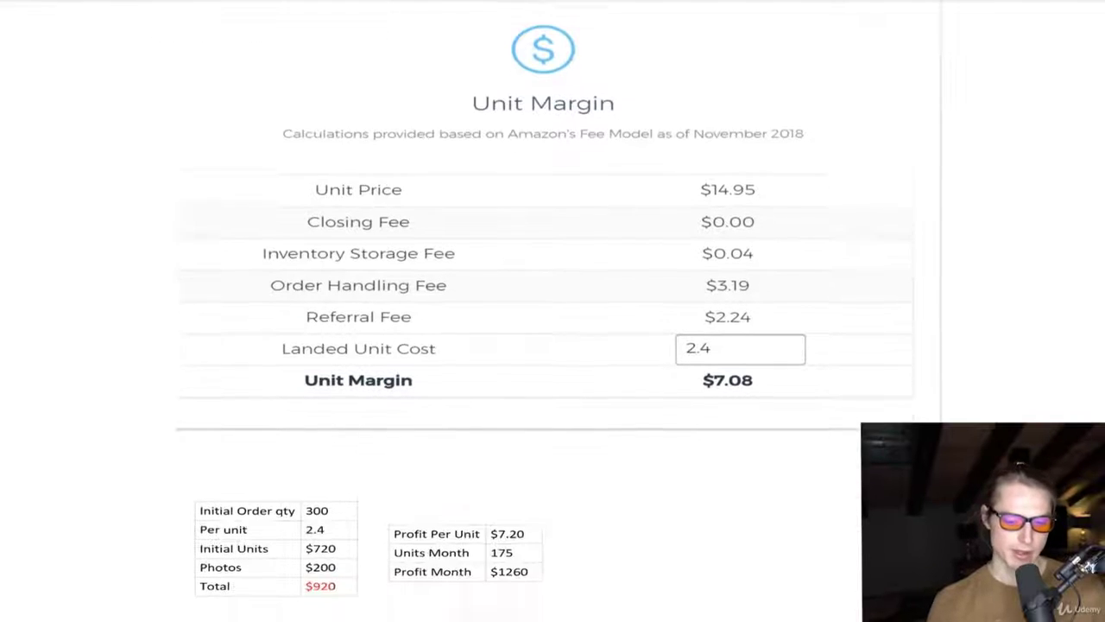
# Step: Dismiss the on-screen keyboard and review the notes from the Unit Margin breakdown to the order cost and monthly profit tables
pyautogui.click(765, 531)
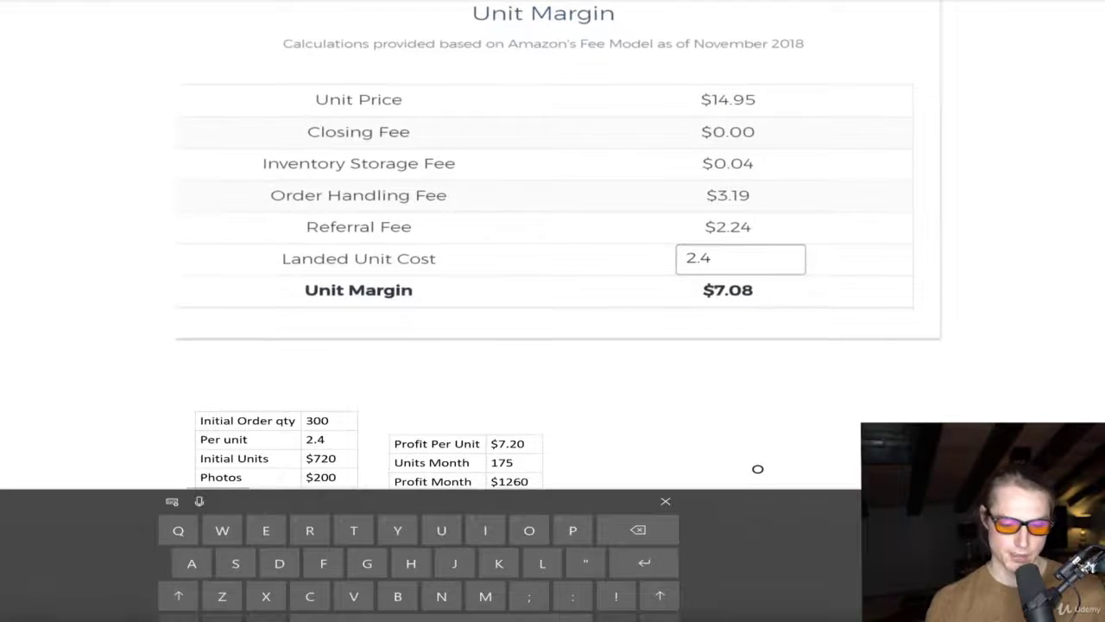
pyautogui.click(665, 501)
pyautogui.scroll(-2, 553, 311)
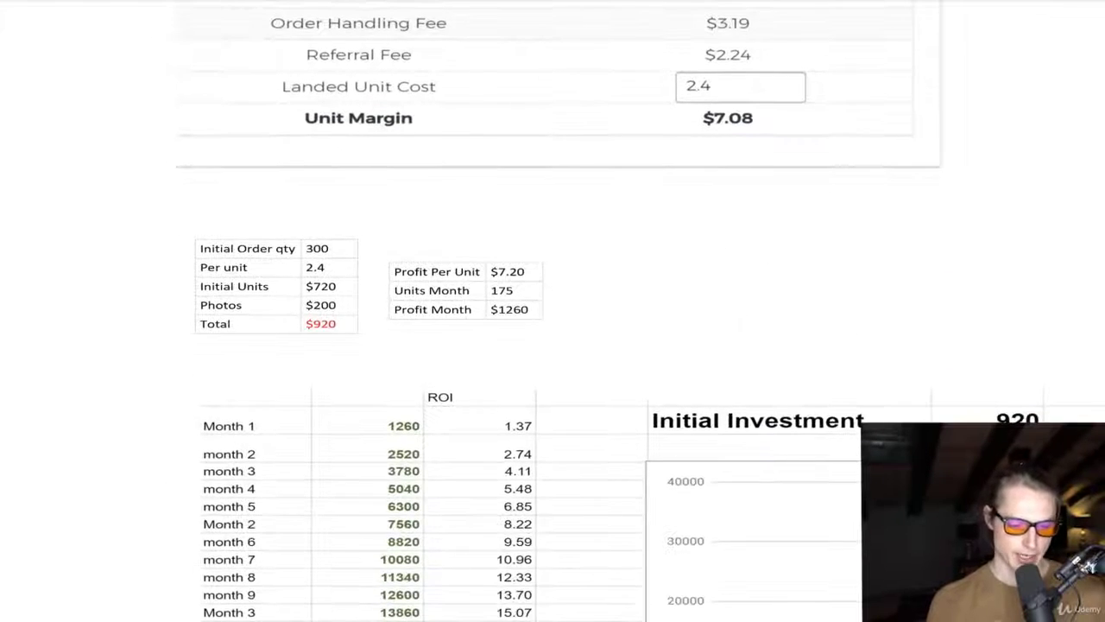
pyautogui.scroll(-1, 552, 311)
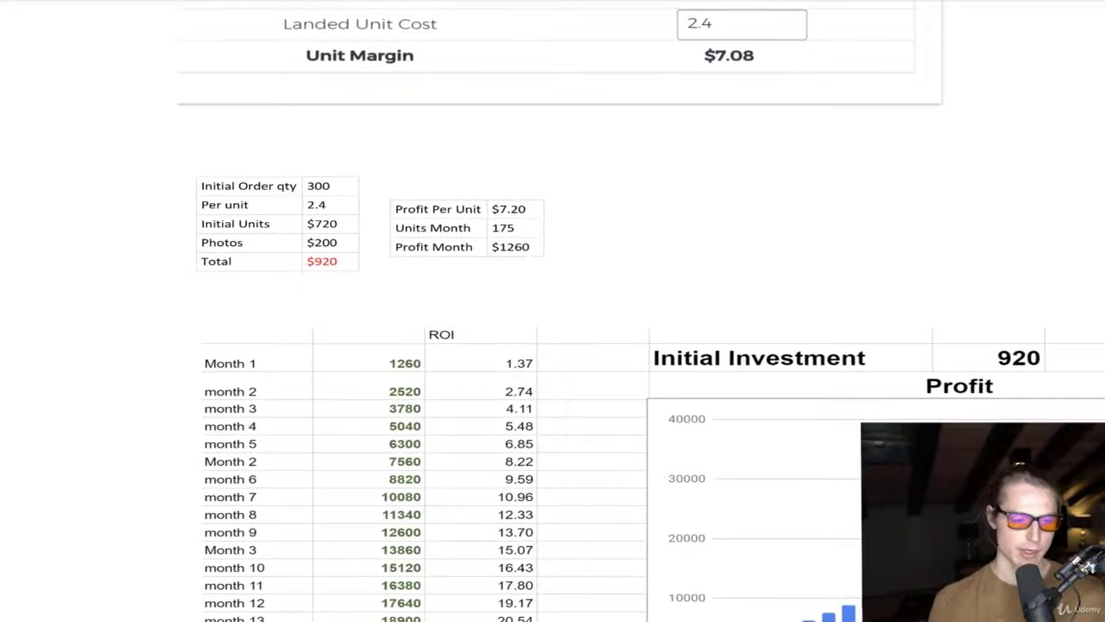
pyautogui.scroll(-1, 553, 311)
pyautogui.scroll(3, 529, 280)
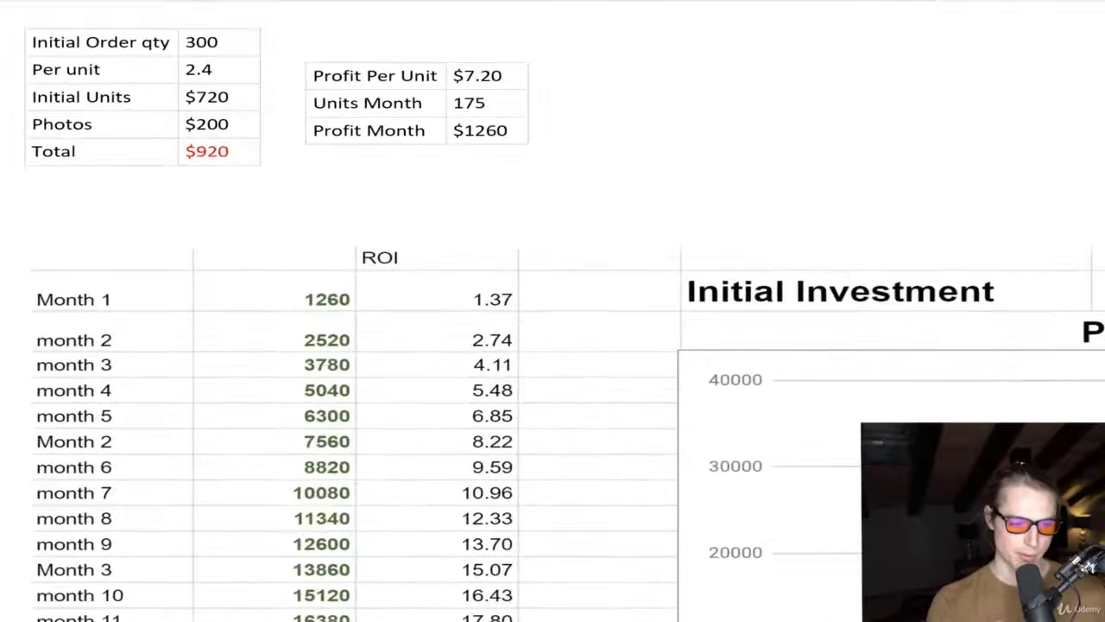
# Step: Enlarge and examine the initial order cost table and the adjacent monthly profit table
pyautogui.scroll(2, 553, 310)
pyautogui.scroll(5, 334, 274)
pyautogui.hscroll(-3, 552, 311)
pyautogui.scroll(1, 552, 311)
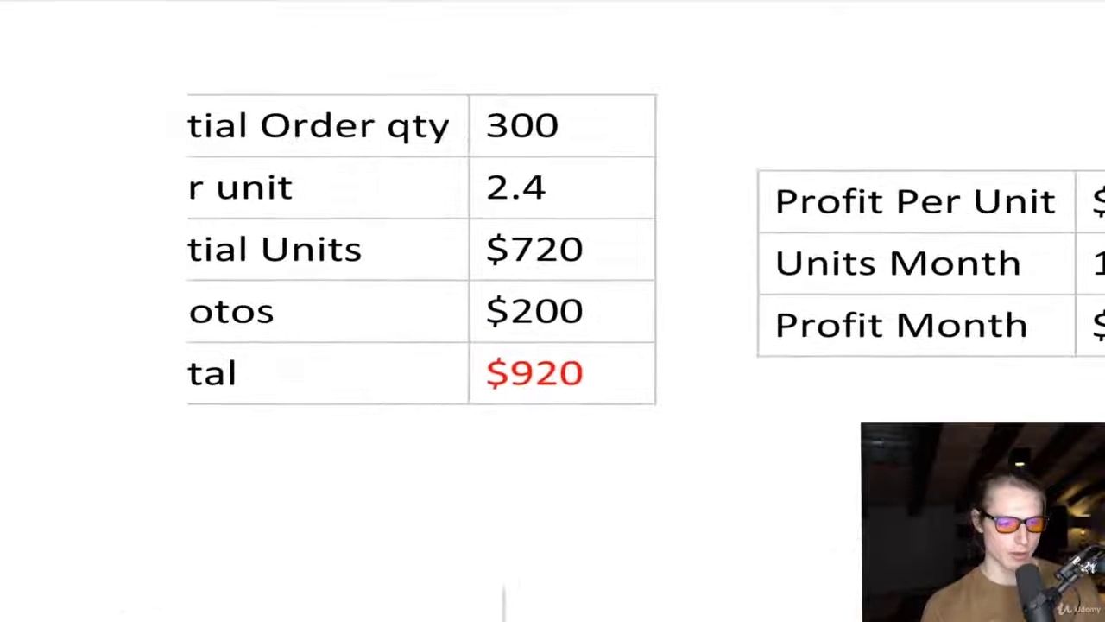
pyautogui.scroll(-1, 425, 327)
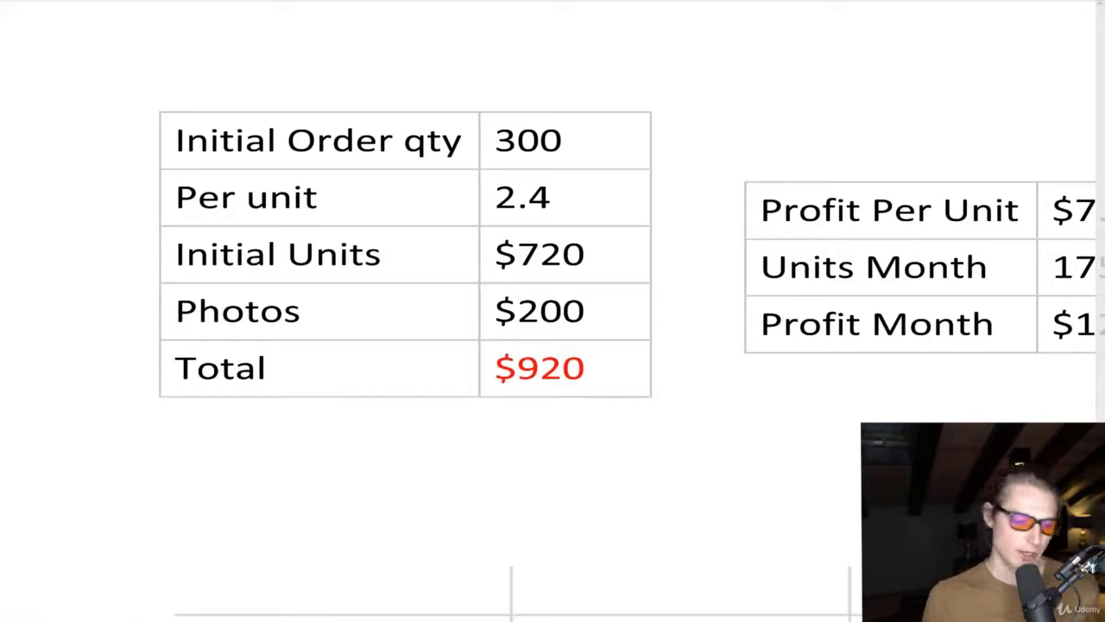
pyautogui.scroll(-1, 553, 311)
pyautogui.scroll(2, 553, 311)
pyautogui.scroll(-2, 553, 311)
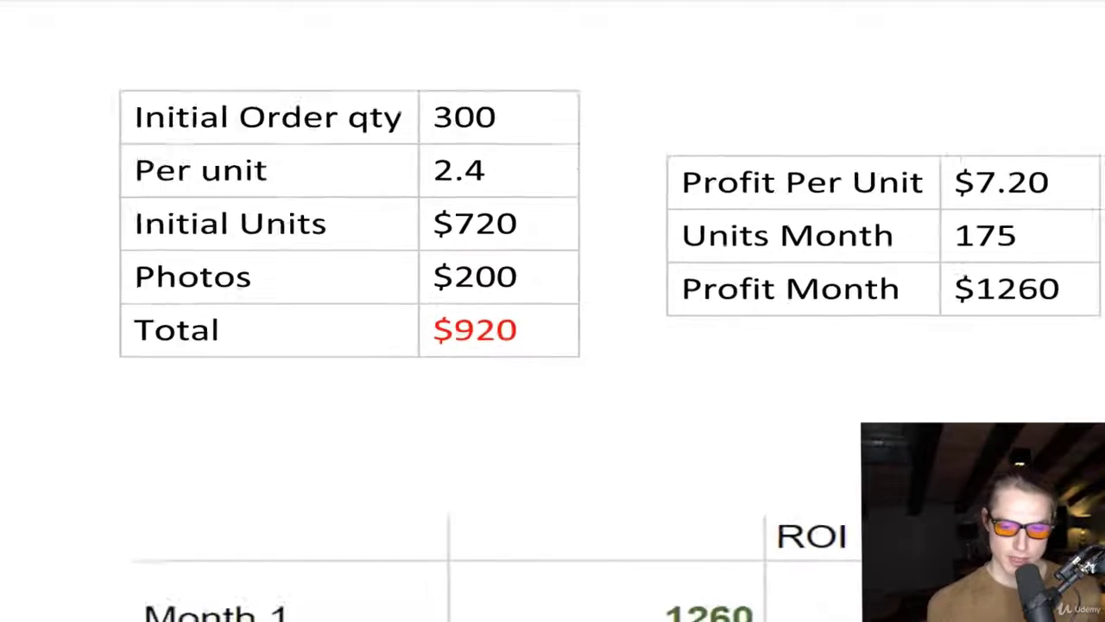
pyautogui.hscroll(1, 552, 311)
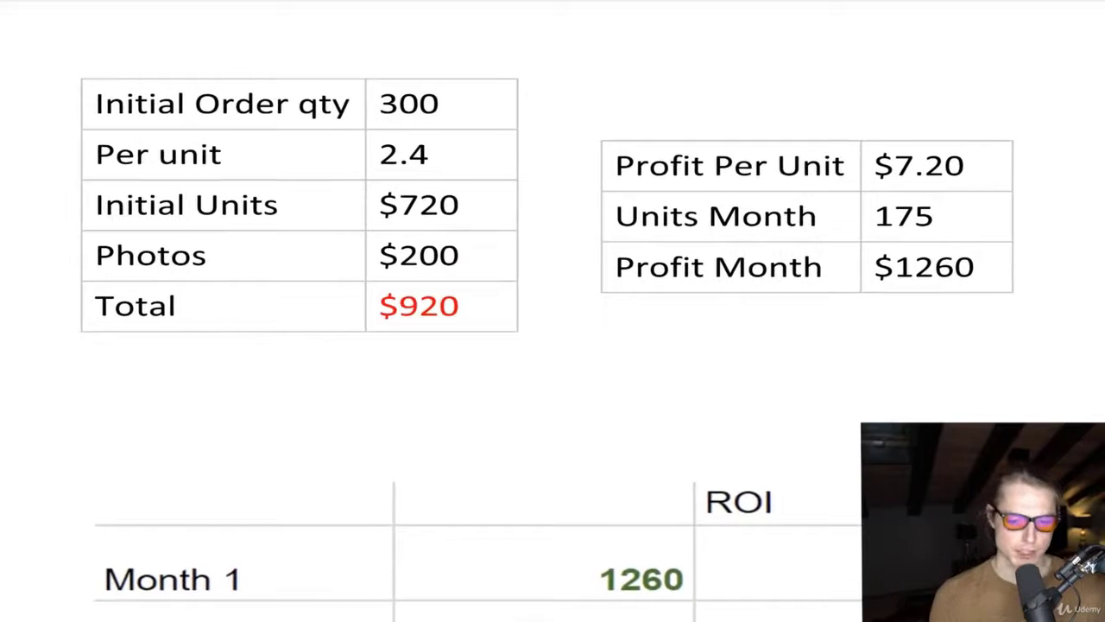
pyautogui.scroll(-1, 552, 311)
pyautogui.scroll(-1, 553, 311)
pyautogui.scroll(2, 552, 311)
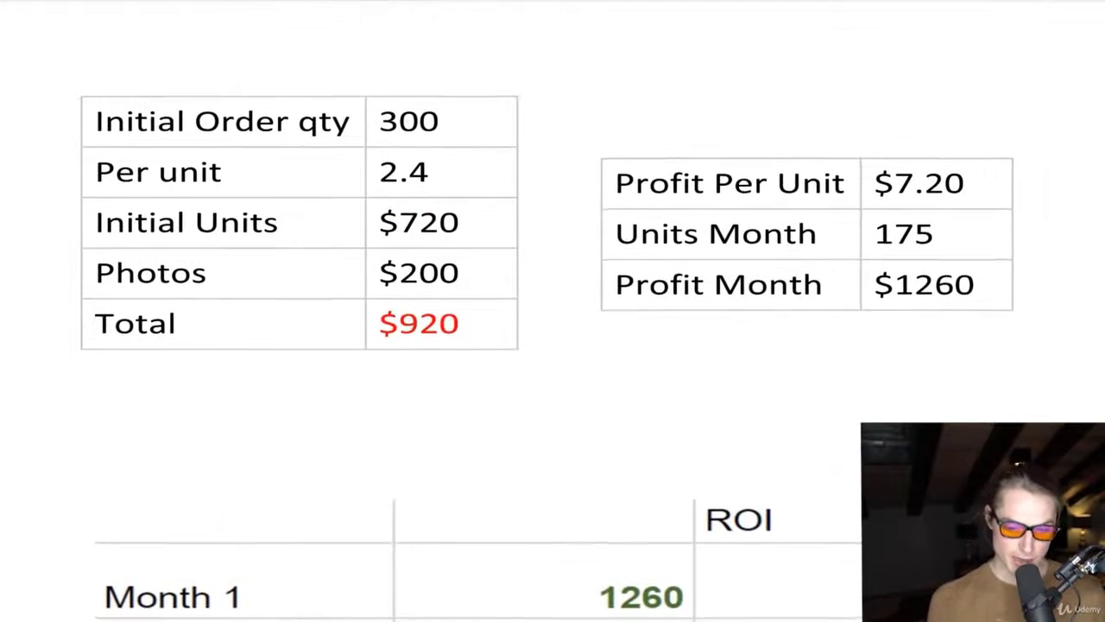
# Step: Examine the cumulative profit and ROI table, starting from Month 1
pyautogui.scroll(-2, 553, 311)
pyautogui.scroll(-3, 552, 310)
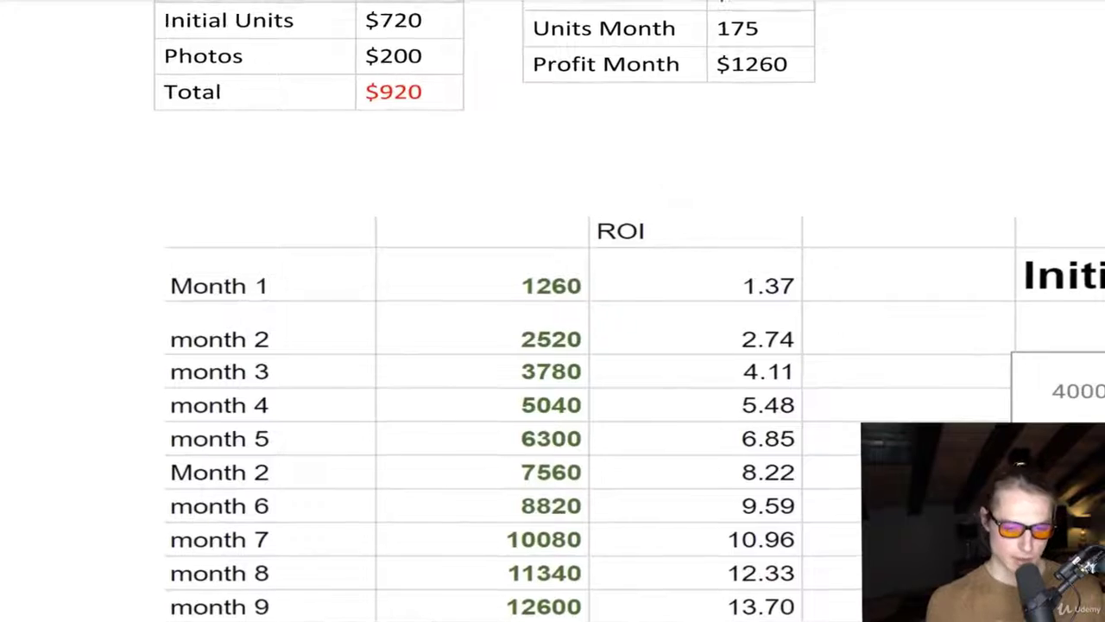
pyautogui.scroll(-2, 553, 311)
pyautogui.scroll(-2, 579, 385)
pyautogui.hscroll(2, 579, 385)
pyautogui.scroll(-2, 578, 385)
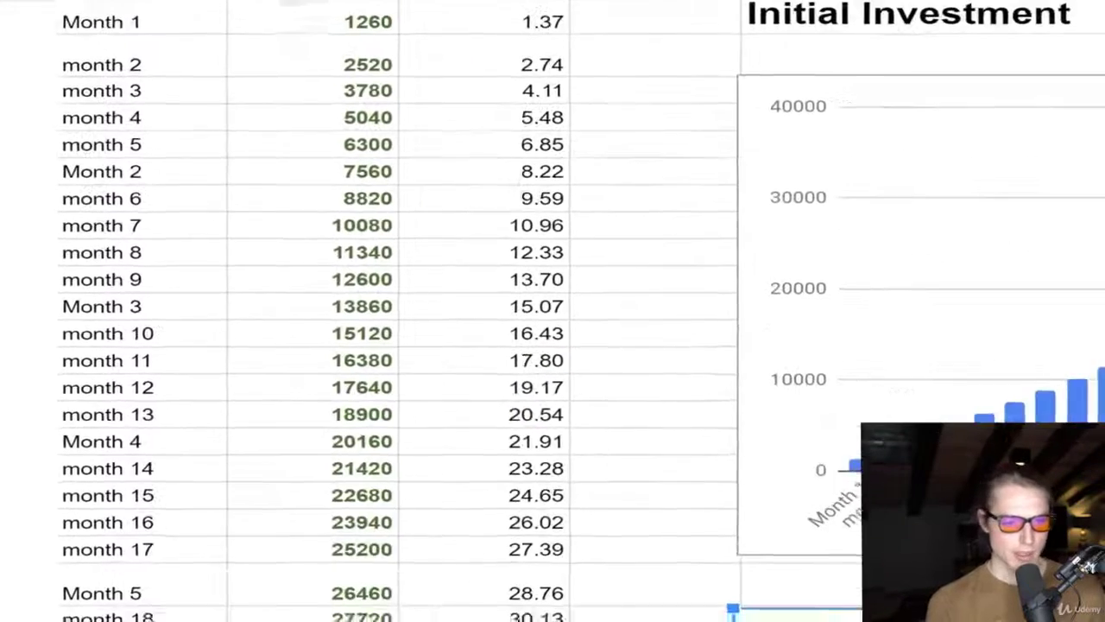
pyautogui.scroll(2, 578, 385)
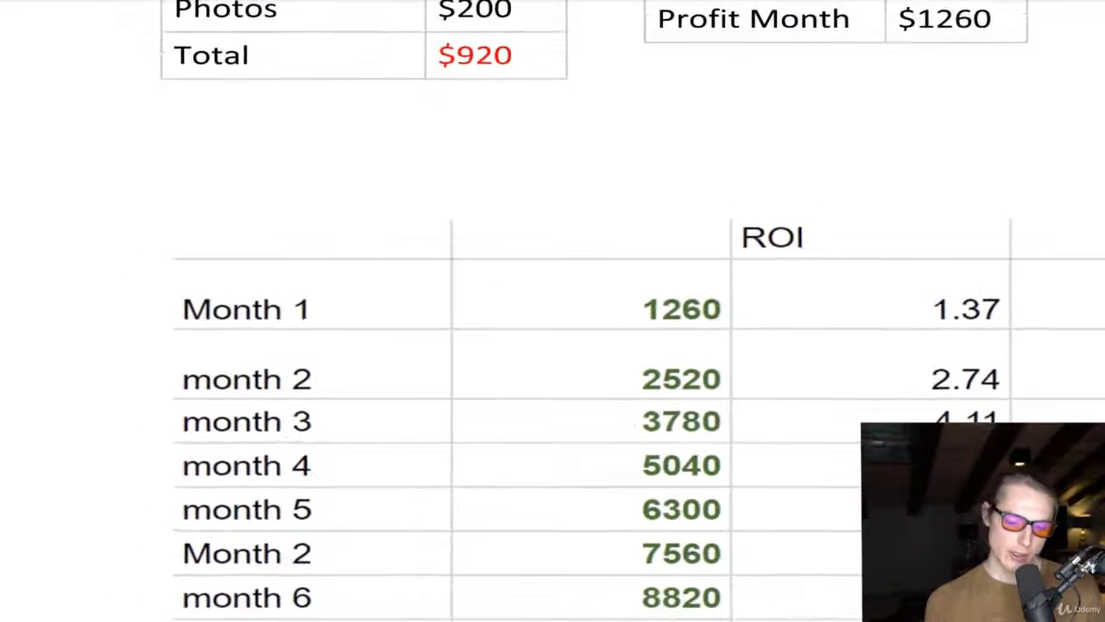
# Step: Follow the profit and ROI table through month 24 and view the Profit and Return On Investment charts
pyautogui.scroll(-10, 553, 311)
pyautogui.hscroll(3, 552, 310)
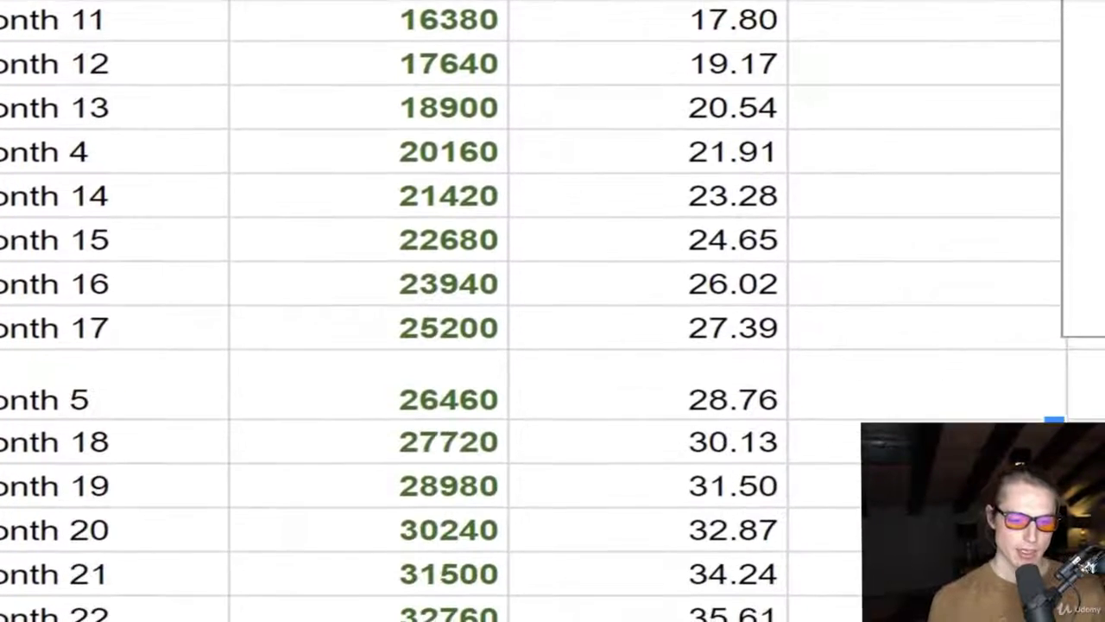
pyautogui.hscroll(-2, 553, 311)
pyautogui.scroll(-5, 553, 311)
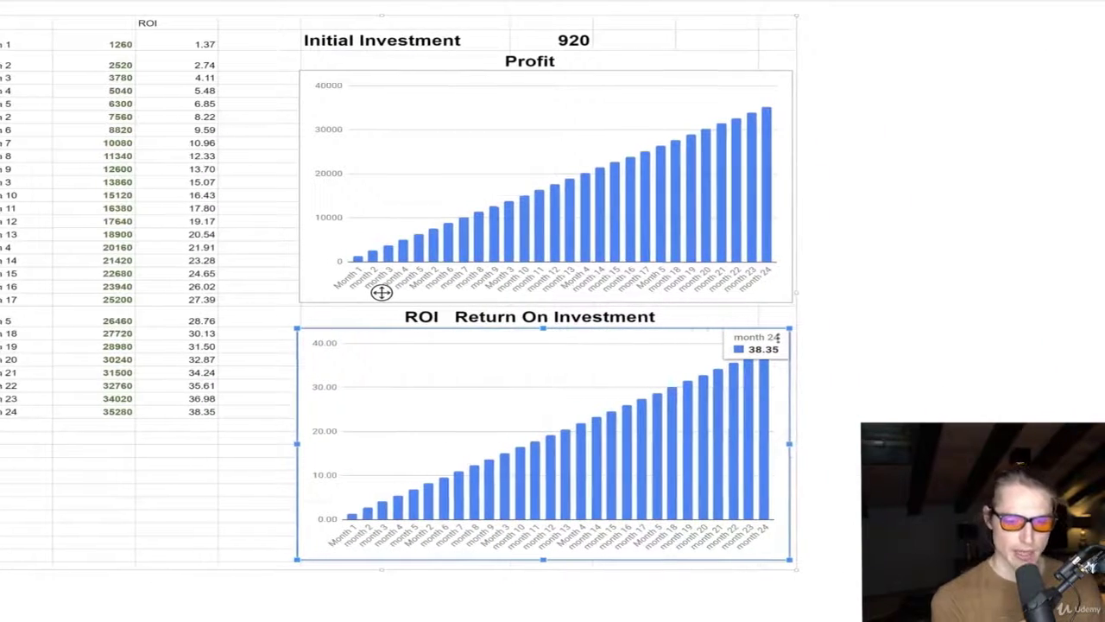
pyautogui.click(944, 251)
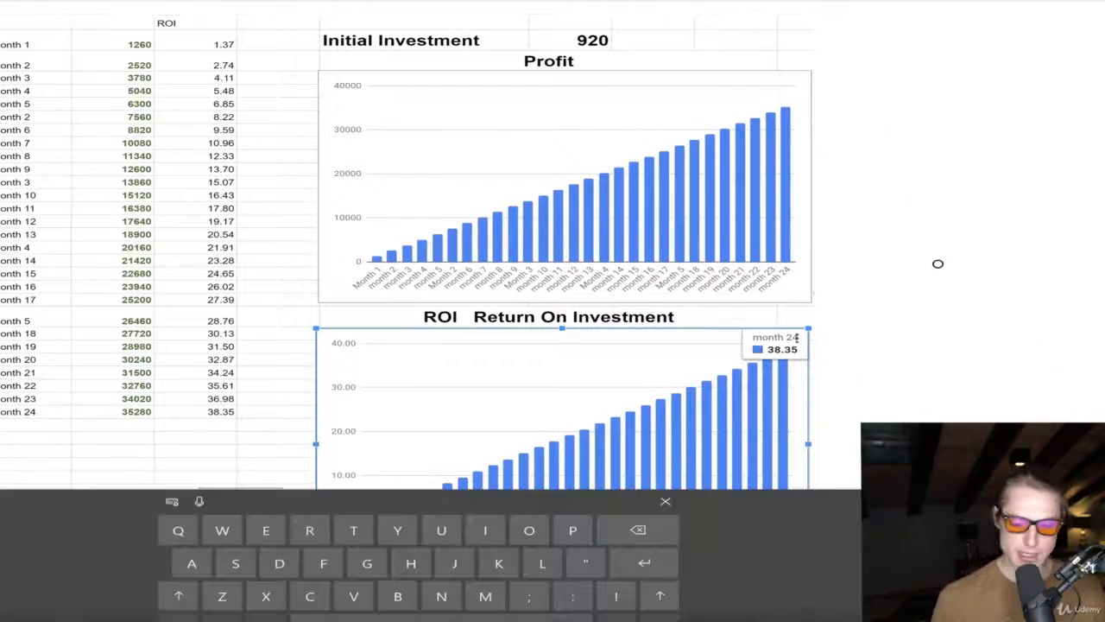
pyautogui.hscroll(2, 562, 310)
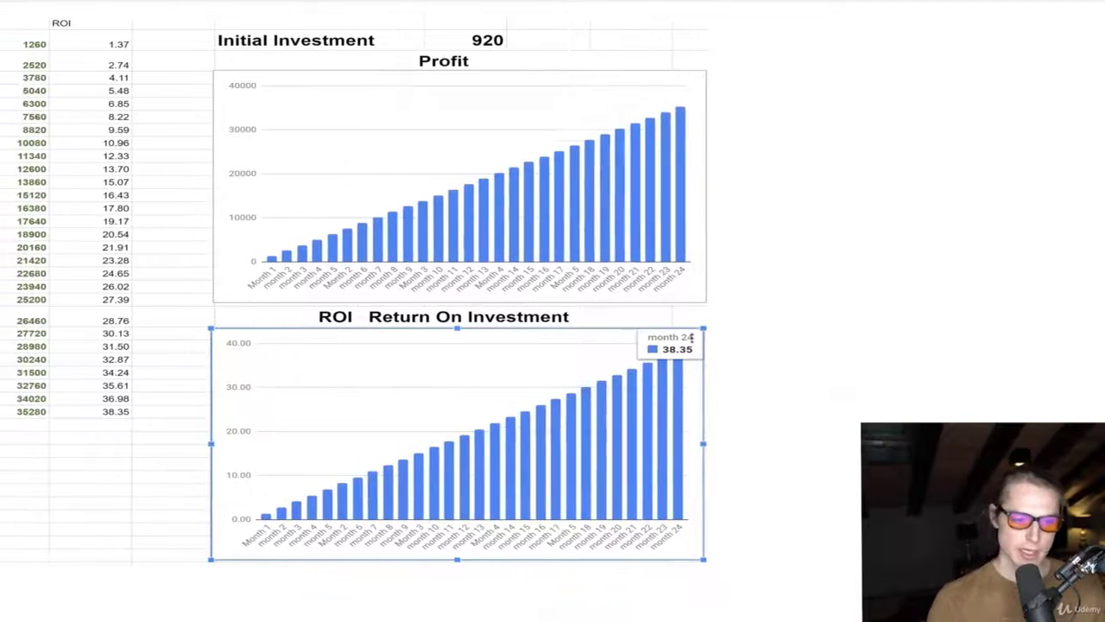